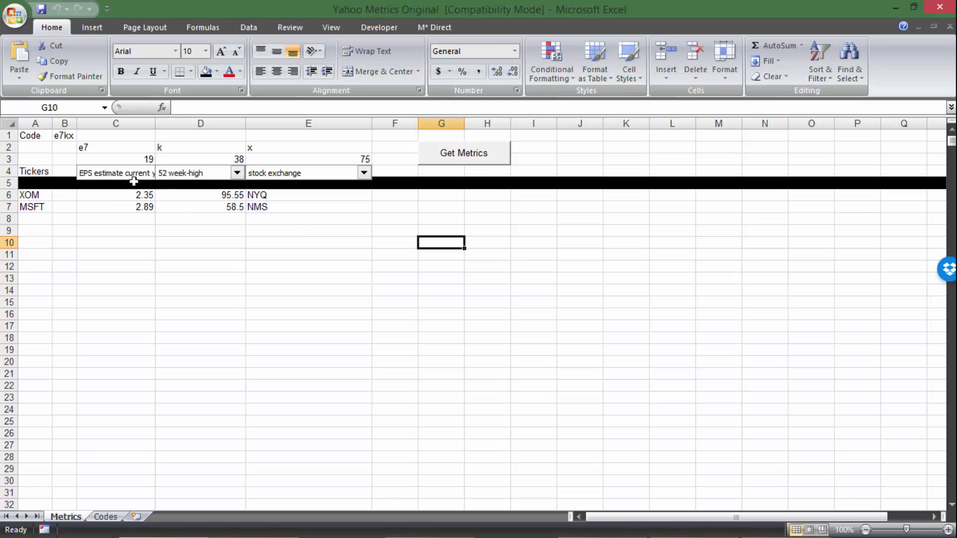
- Set column C's metric to day's low and add tickers AAPL and WFC
{"action": "left_click", "coordinate": [166, 173]}
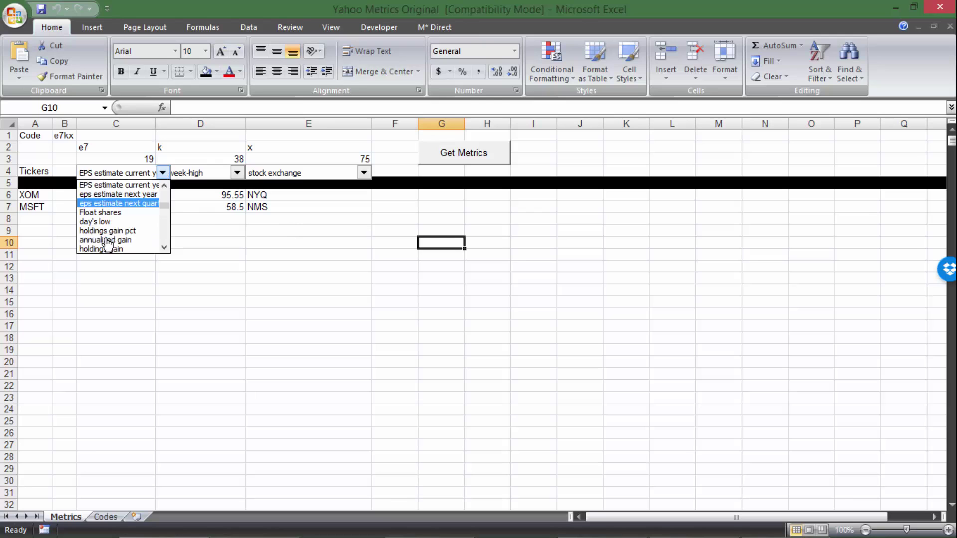
{"action": "left_click", "coordinate": [95, 232]}
{"action": "left_click", "coordinate": [35, 220]}
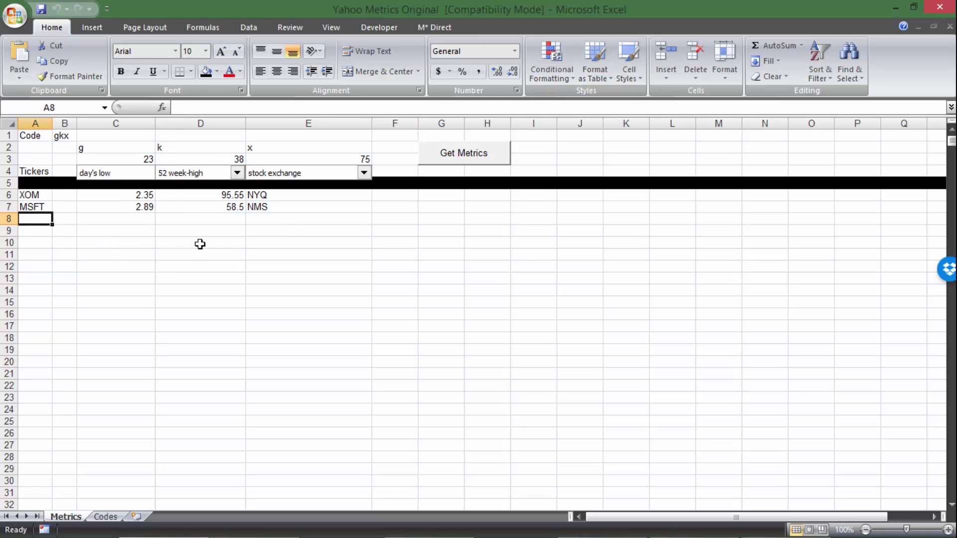
{"action": "type", "text": "AAPL"}
{"action": "key", "text": "Return"}
{"action": "type", "text": "WFC"}
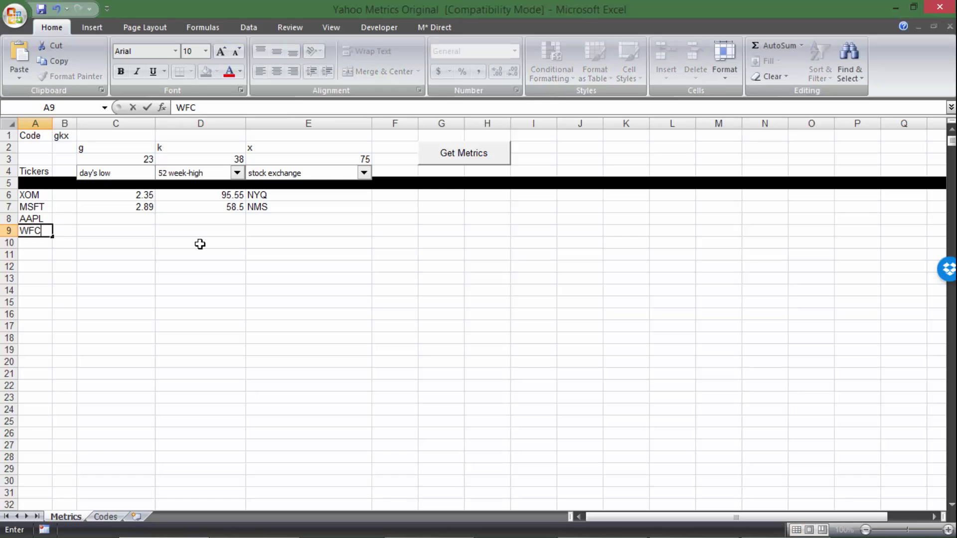
{"action": "key", "text": "Return"}
- Set column D's metric to percent change and column E's to volume
{"action": "left_click", "coordinate": [201, 176]}
{"action": "left_click", "coordinate": [186, 231]}
{"action": "left_click", "coordinate": [325, 173]}
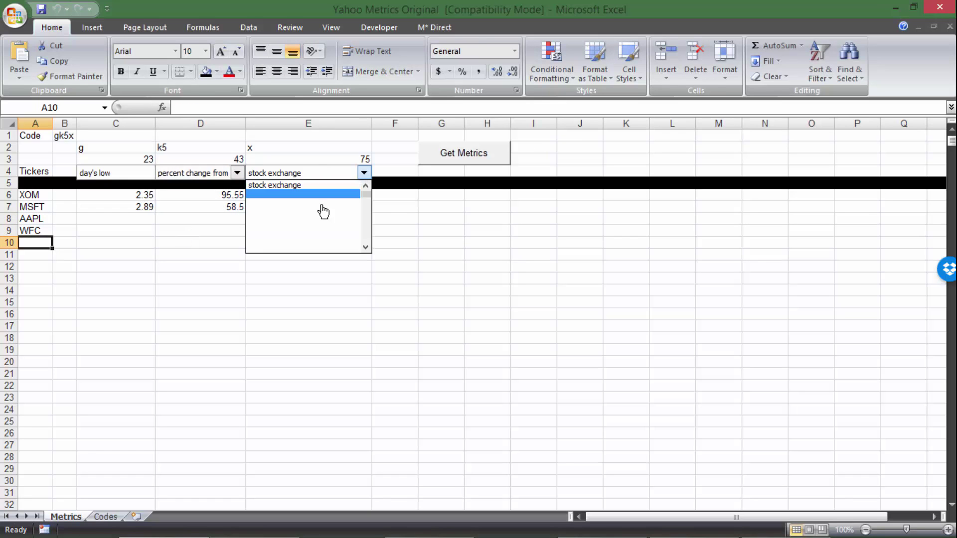
{"action": "left_click", "coordinate": [364, 175]}
{"action": "left_click", "coordinate": [364, 173]}
{"action": "scroll", "coordinate": [309, 210], "scroll_direction": "up", "scroll_amount": 3}
{"action": "left_click", "coordinate": [292, 204]}
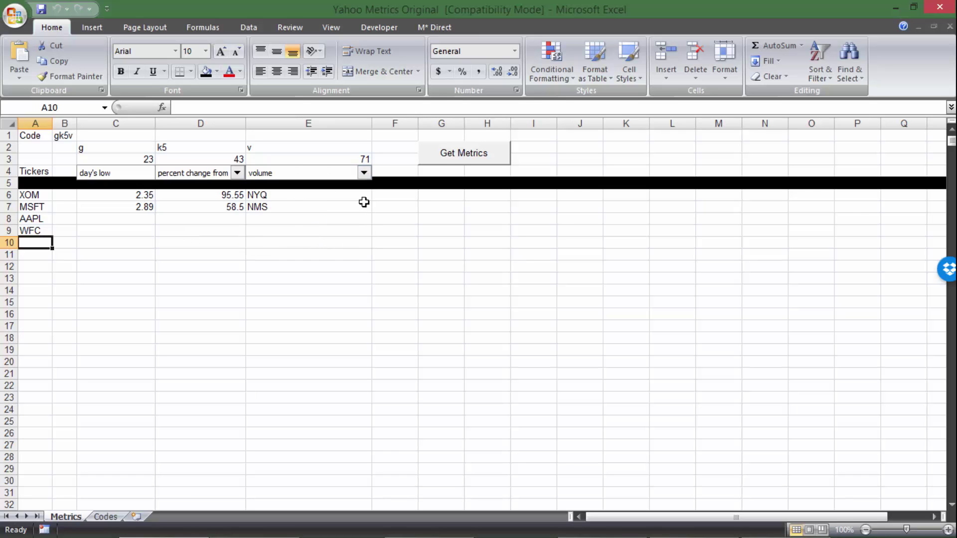
- Run Get Metrics to download the values for all tickers and review the results
{"action": "left_click", "coordinate": [439, 154]}
{"action": "left_click_drag", "start_coordinate": [110, 197], "coordinate": [344, 232]}
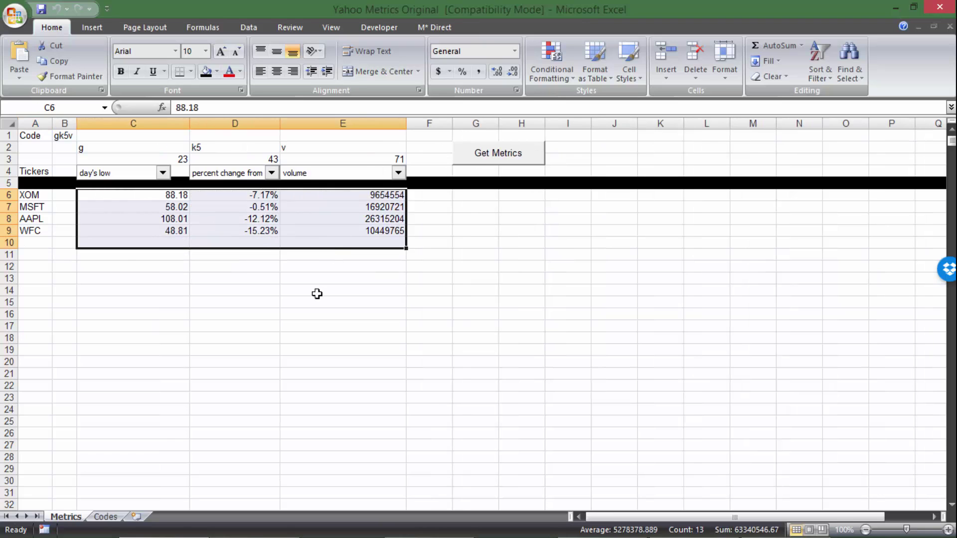
{"action": "left_click", "coordinate": [316, 292]}
{"action": "left_click", "coordinate": [43, 209]}
{"action": "left_click_drag", "start_coordinate": [48, 244], "coordinate": [36, 419]}
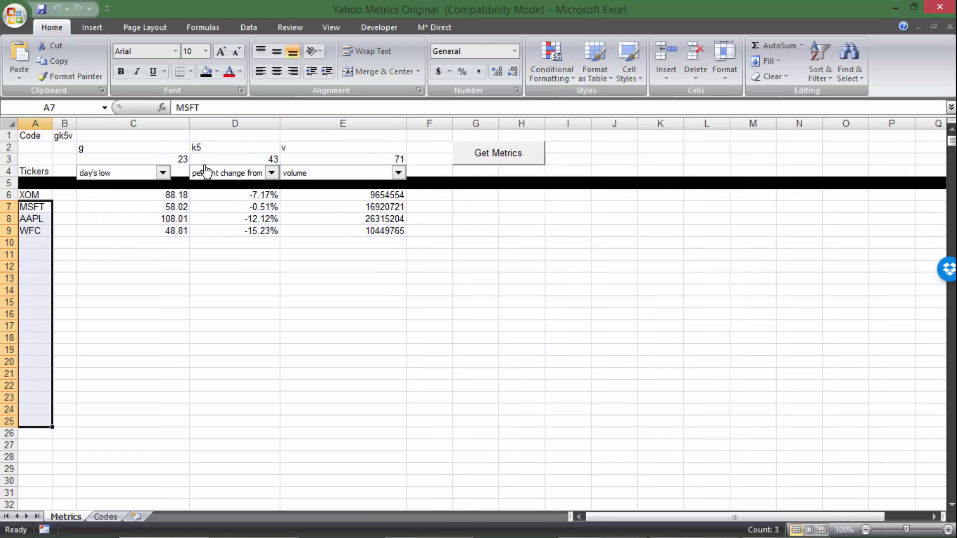
{"action": "left_click_drag", "start_coordinate": [441, 173], "coordinate": [855, 179]}
{"action": "left_click", "coordinate": [520, 243]}
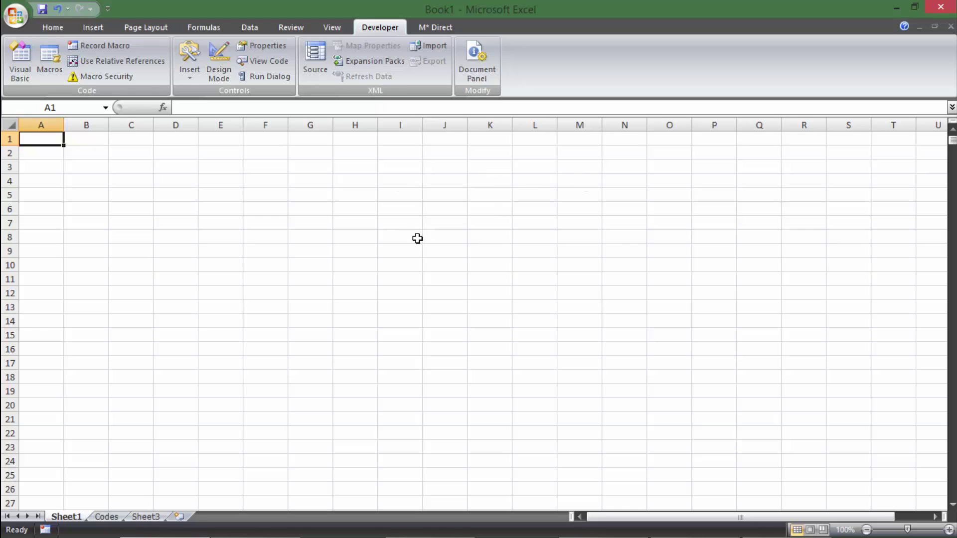
{"action": "left_click", "coordinate": [106, 517]}
{"action": "scroll", "coordinate": [53, 336], "scroll_direction": "up", "scroll_amount": 16}
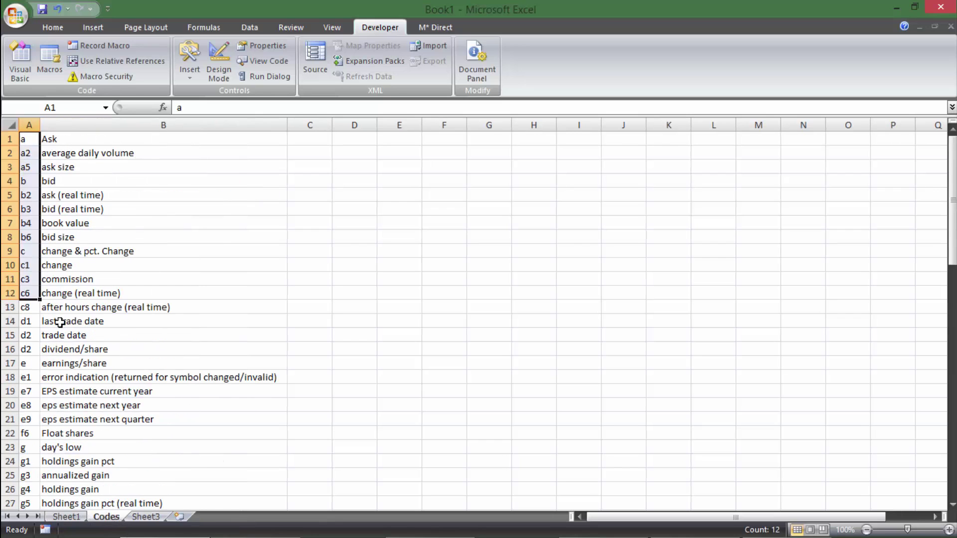
{"action": "left_click", "coordinate": [93, 210]}
{"action": "left_click_drag", "start_coordinate": [38, 138], "coordinate": [115, 248]}
{"action": "left_click", "coordinate": [92, 180]}
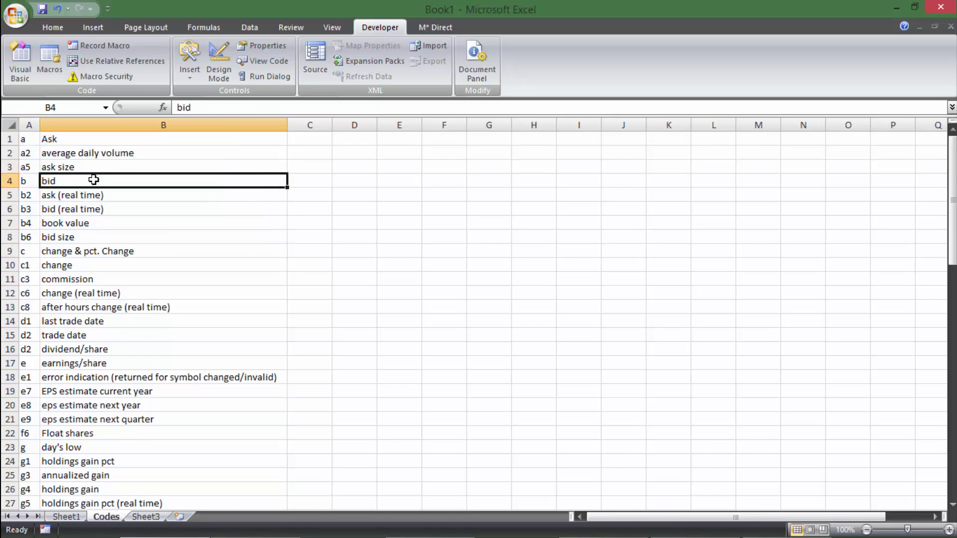
{"action": "left_click_drag", "start_coordinate": [22, 141], "coordinate": [195, 362]}
{"action": "left_click", "coordinate": [149, 297]}
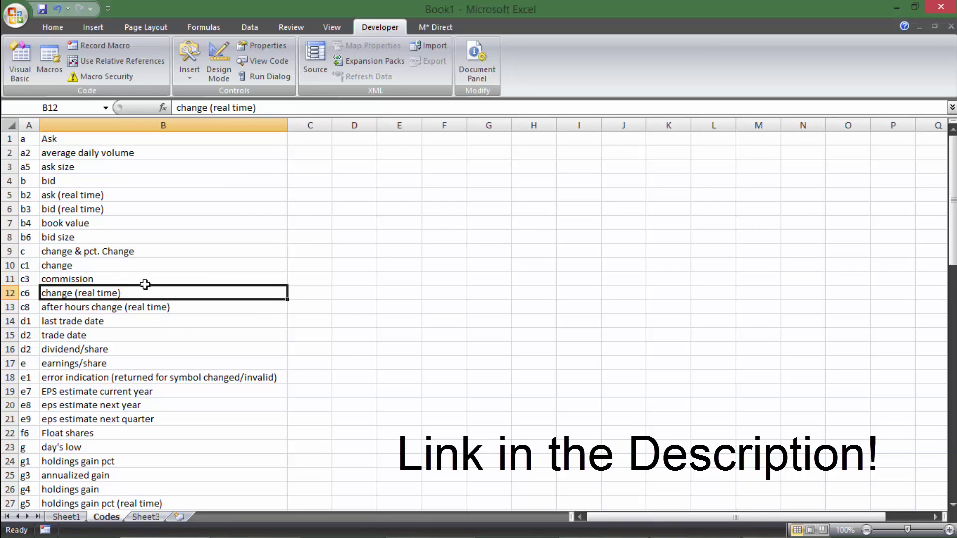
{"action": "left_click_drag", "start_coordinate": [30, 140], "coordinate": [178, 339]}
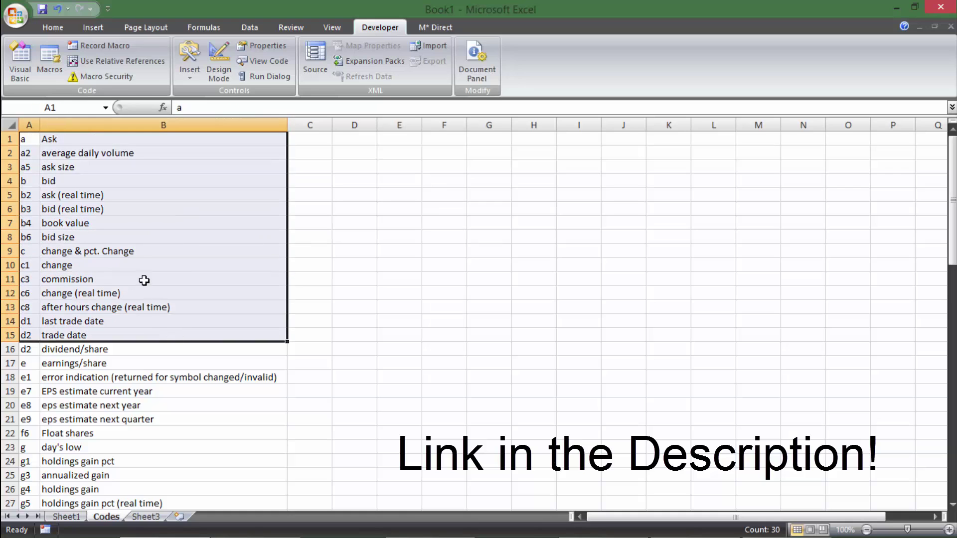
{"action": "left_click", "coordinate": [115, 430]}
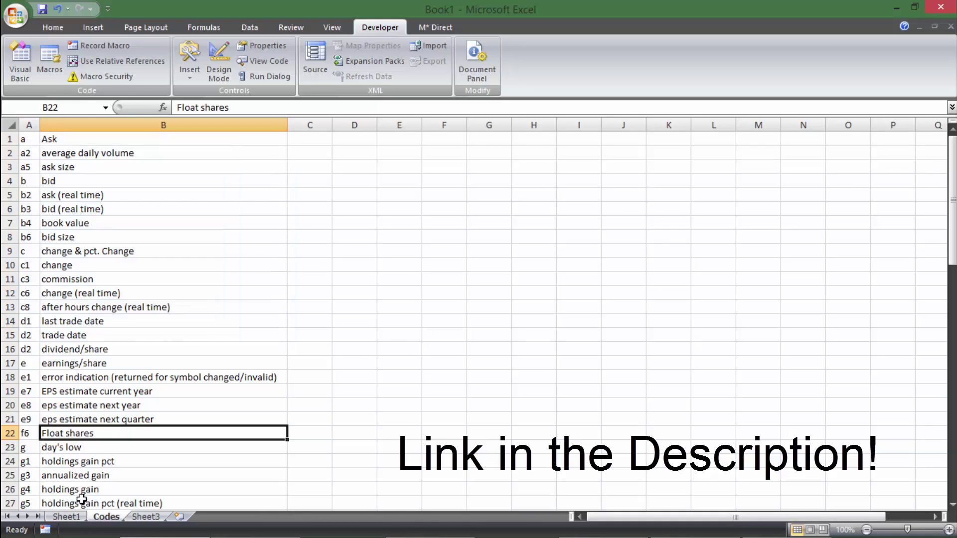
{"action": "left_click", "coordinate": [77, 519]}
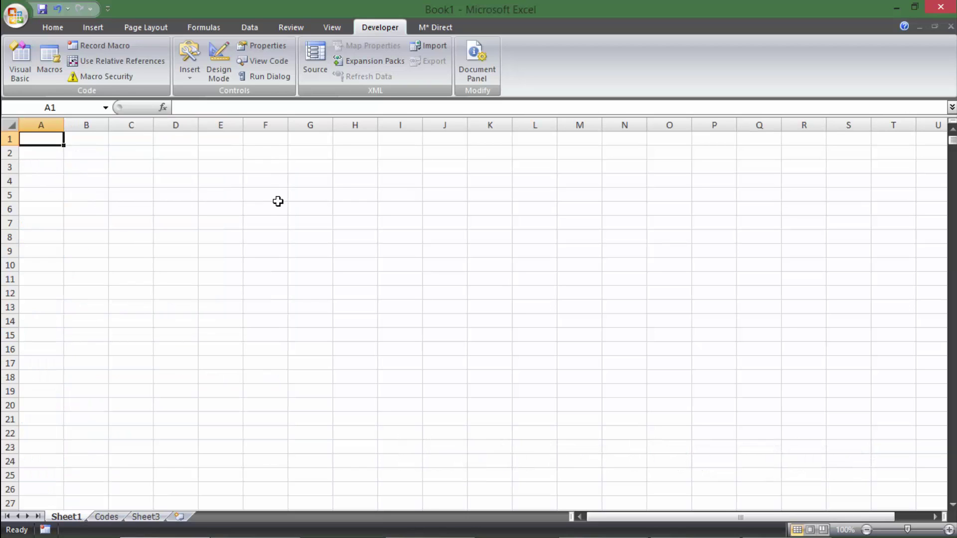
- Enter the label Codes in A1 and the string lk345 in B1
{"action": "type", "text": "Codes"}
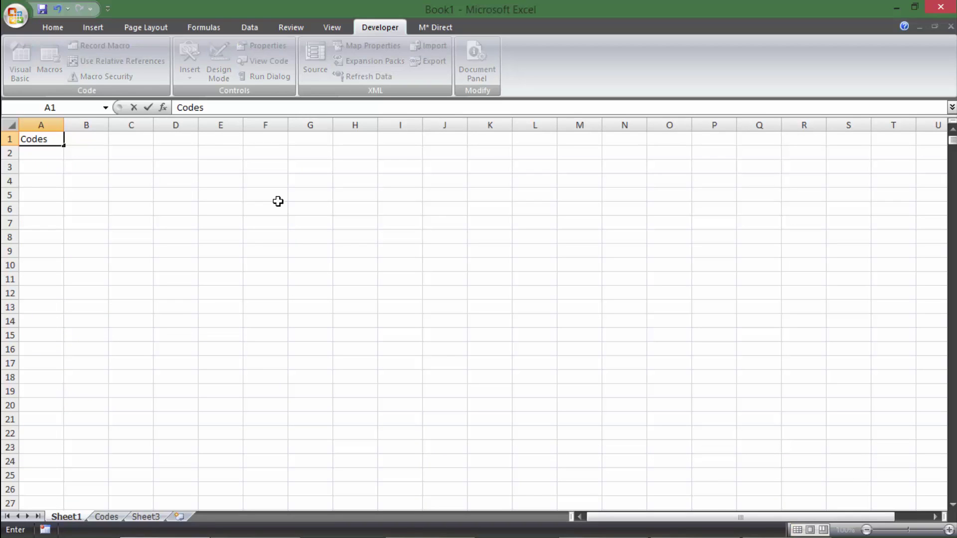
{"action": "key", "text": "Tab"}
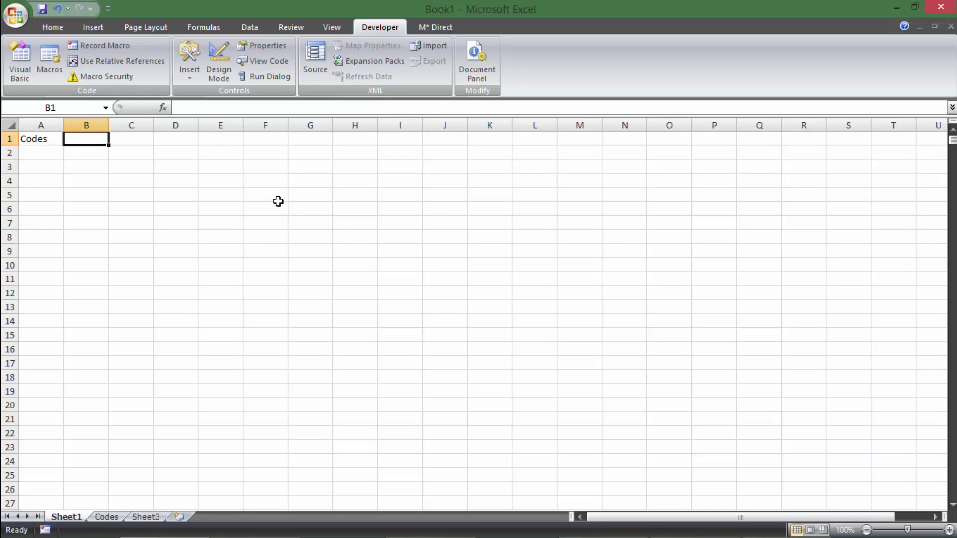
{"action": "type", "text": "lk345"}
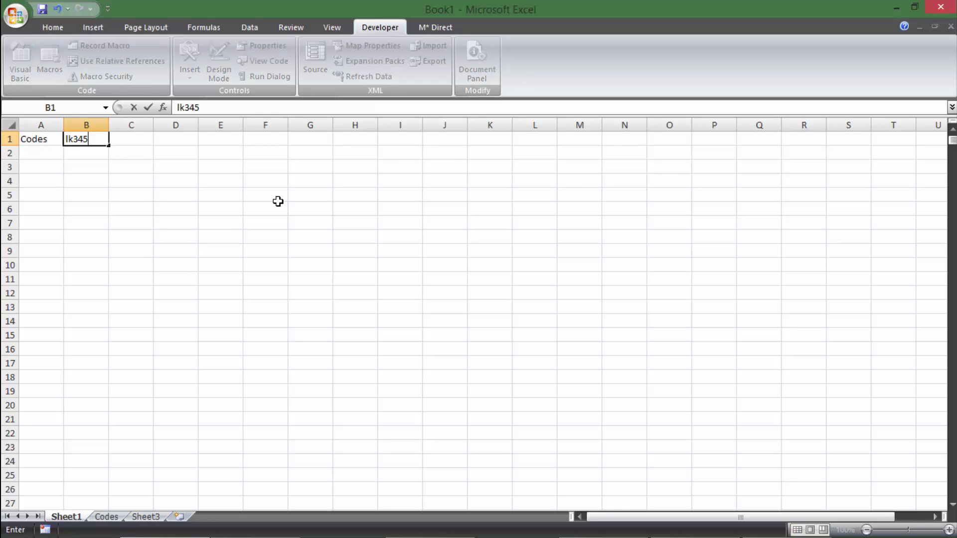
{"action": "key", "text": "Return"}
{"action": "left_click", "coordinate": [87, 140]}
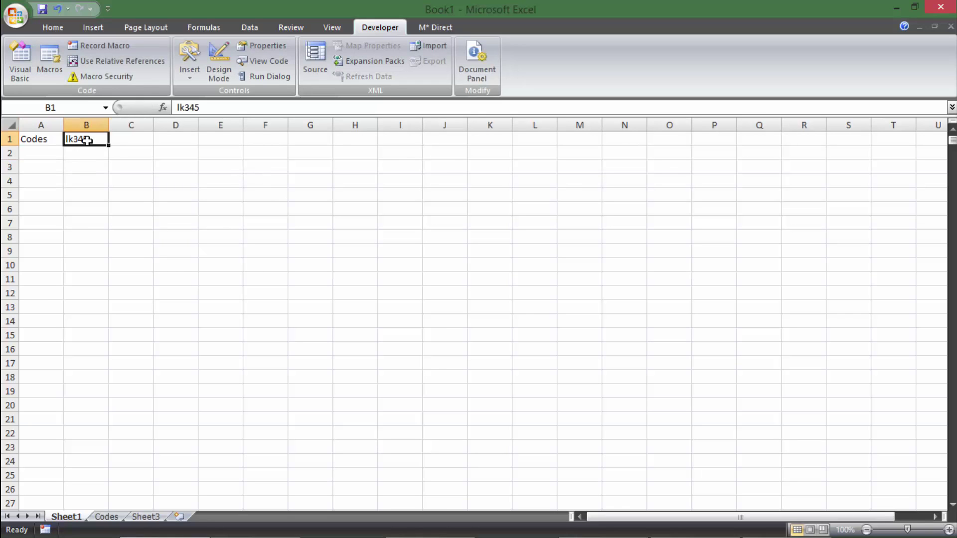
- Review the codes on the Codes sheet, then return to Sheet1 and select A5
{"action": "left_click", "coordinate": [128, 459]}
{"action": "left_click", "coordinate": [106, 516]}
{"action": "left_click", "coordinate": [37, 199]}
{"action": "left_click_drag", "start_coordinate": [37, 199], "coordinate": [30, 335]}
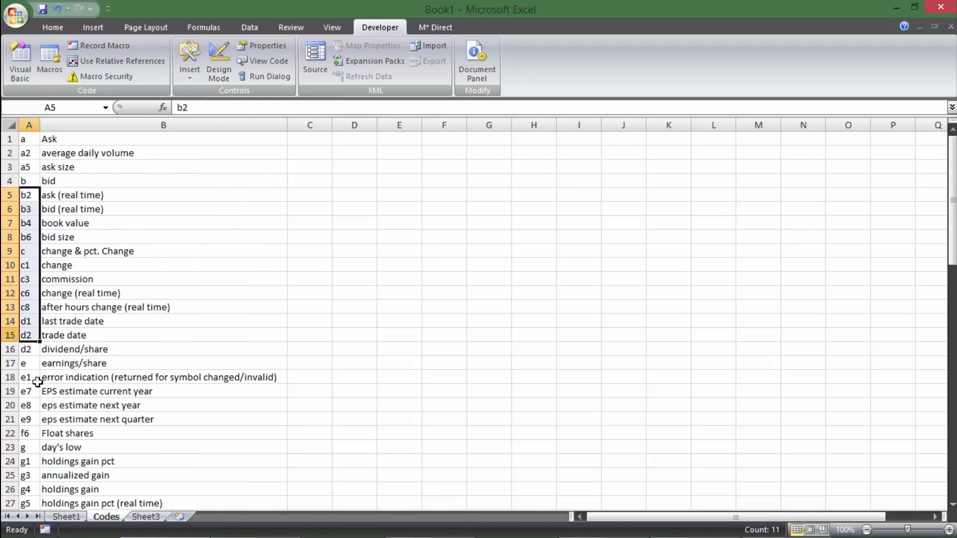
{"action": "left_click", "coordinate": [67, 406]}
{"action": "left_click", "coordinate": [66, 516]}
{"action": "left_click", "coordinate": [90, 143]}
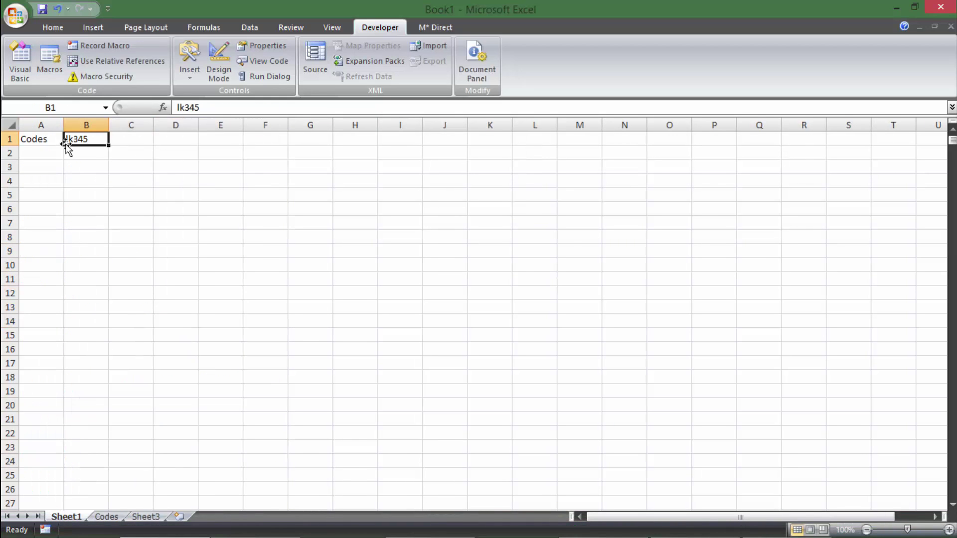
{"action": "left_click", "coordinate": [46, 196]}
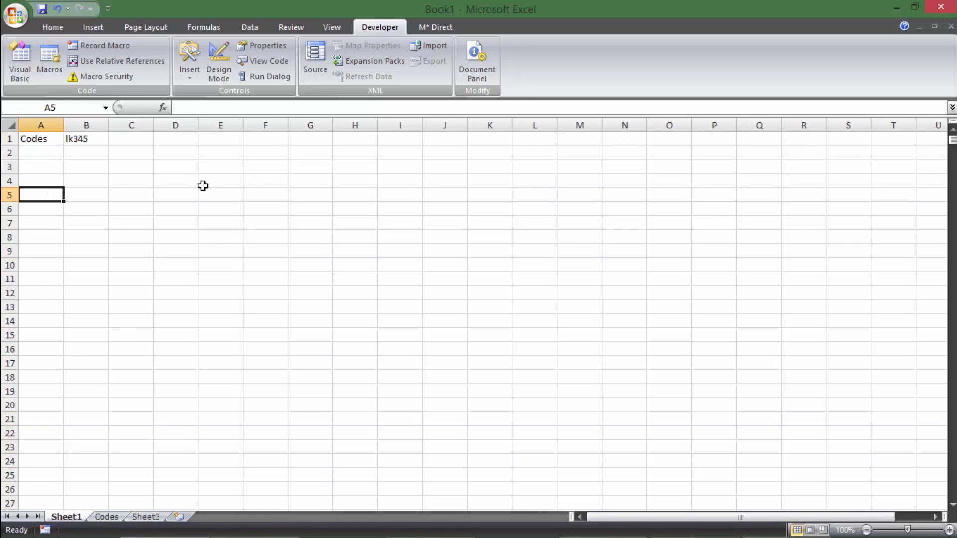
{"action": "type", "text": "Ticker"}
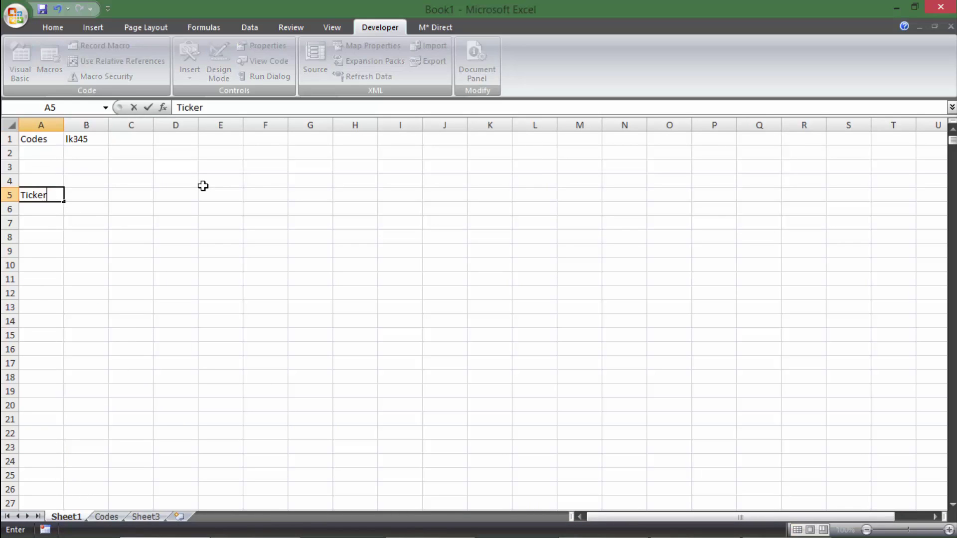
{"action": "type", "text": "s"}
{"action": "key", "text": "Return"}
{"action": "type", "text": "XOM"}
{"action": "key", "text": "Return"}
{"action": "type", "text": "MS"}
{"action": "key", "text": "Return"}
{"action": "type", "text": "AAPL"}
{"action": "key", "text": "Return"}
{"action": "type", "text": "M"}
{"action": "key", "text": "BackSpace"}
{"action": "key", "text": "BackSpace"}
{"action": "type", "text": "MCD"}
{"action": "key", "text": "Return"}
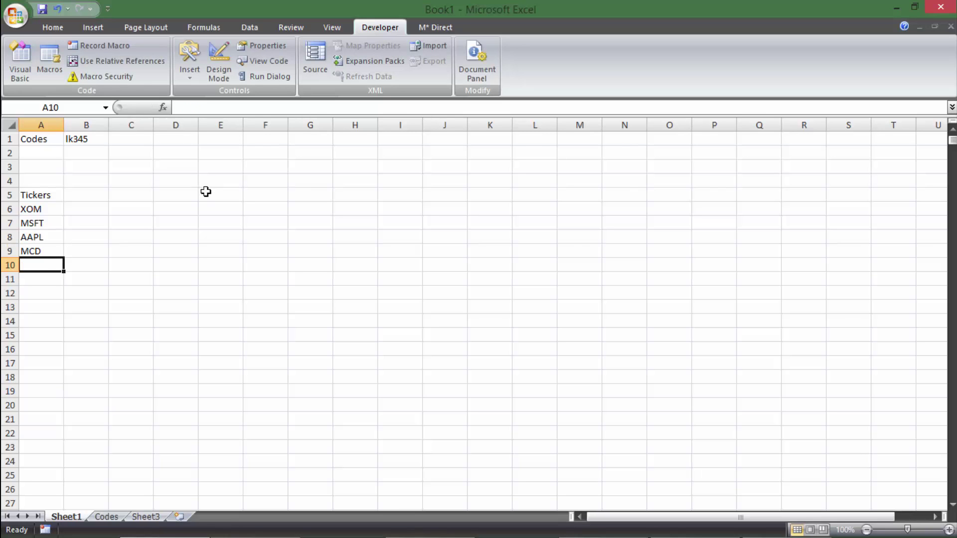
{"action": "left_click", "coordinate": [206, 187]}
{"action": "left_click_drag", "start_coordinate": [35, 210], "coordinate": [46, 319]}
{"action": "left_click", "coordinate": [37, 216]}
{"action": "left_click_drag", "start_coordinate": [37, 217], "coordinate": [43, 285]}
{"action": "left_click", "coordinate": [70, 204]}
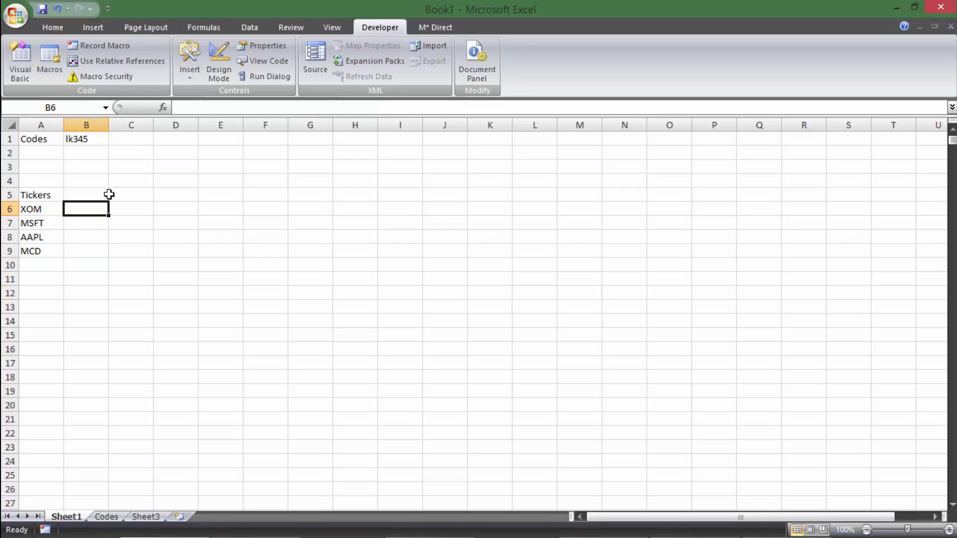
{"action": "left_click_drag", "start_coordinate": [48, 215], "coordinate": [40, 319]}
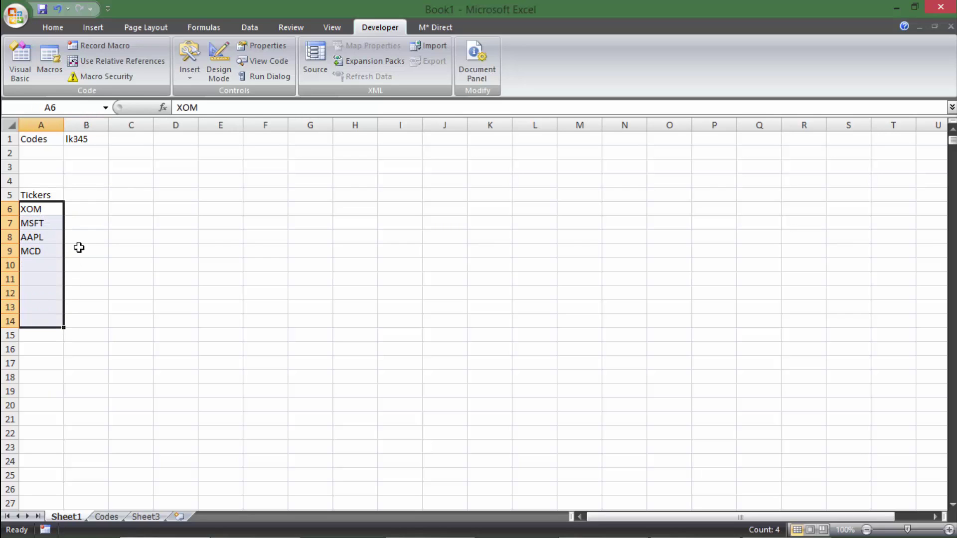
{"action": "left_click", "coordinate": [79, 124]}
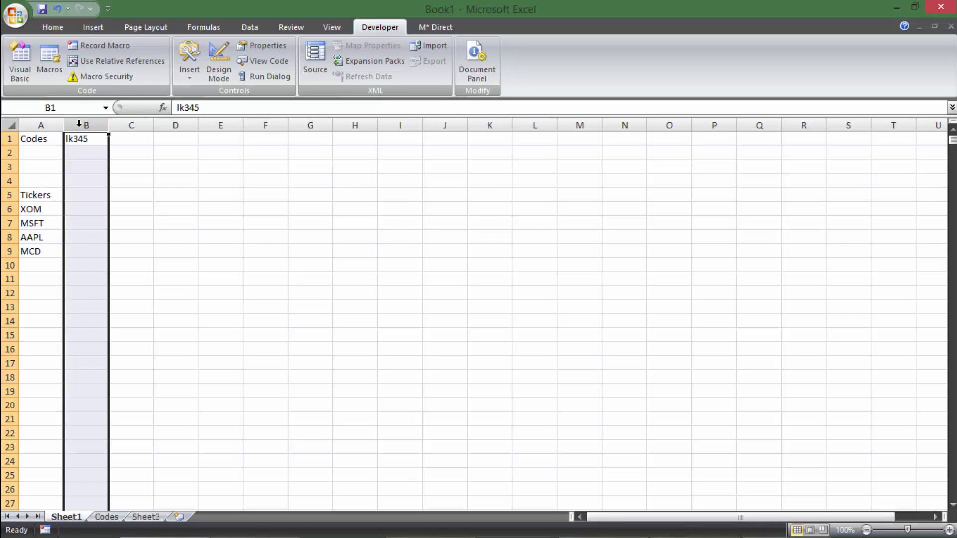
{"action": "left_click_drag", "start_coordinate": [91, 181], "coordinate": [85, 294]}
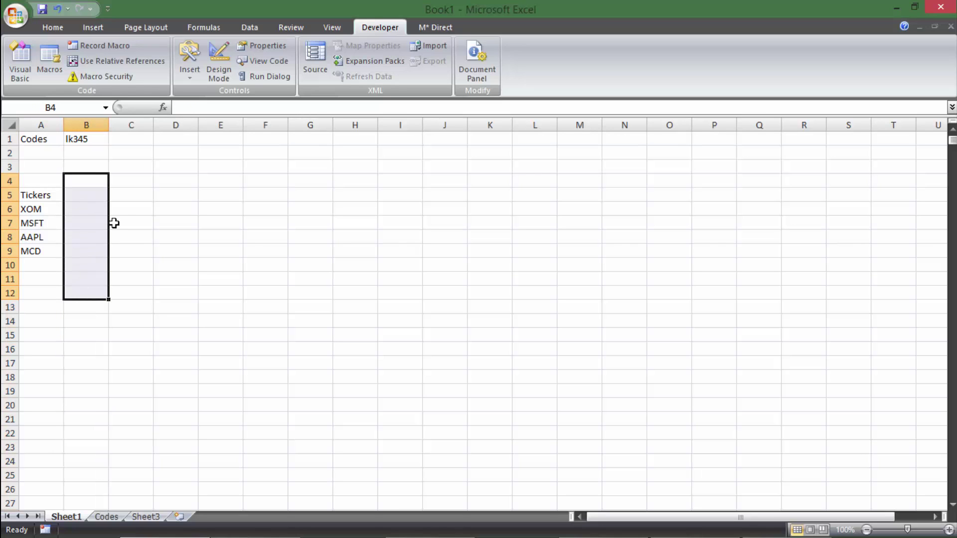
{"action": "left_click", "coordinate": [141, 205]}
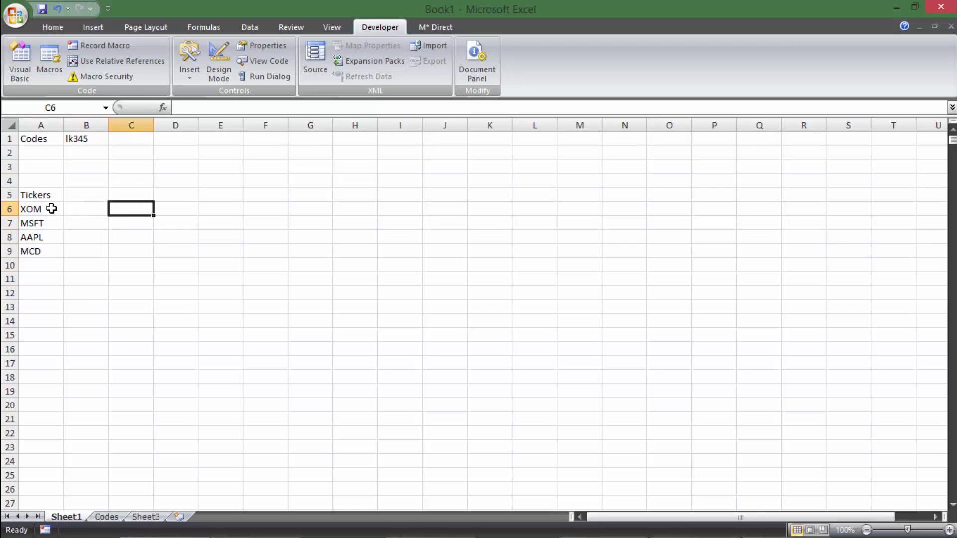
{"action": "left_click", "coordinate": [68, 209]}
{"action": "left_click_drag", "start_coordinate": [58, 197], "coordinate": [118, 268]}
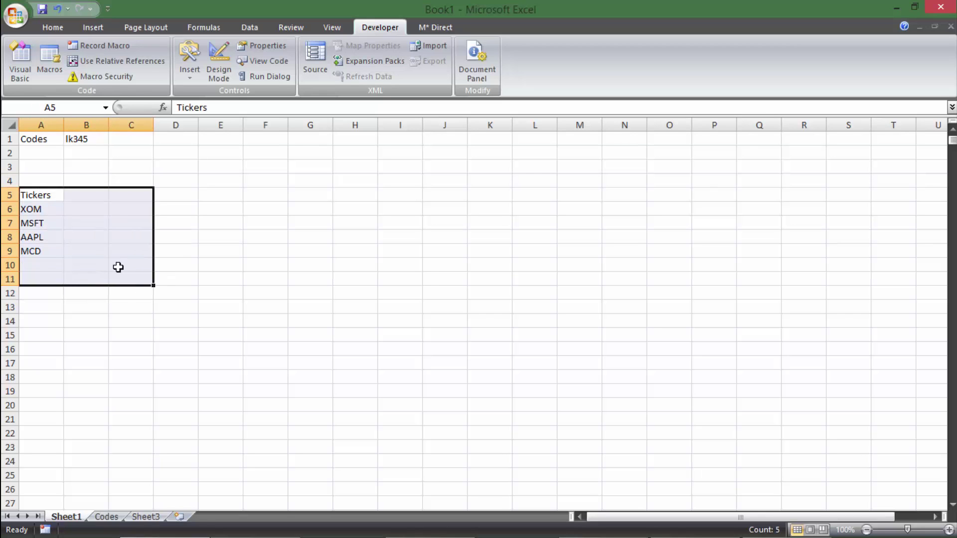
{"action": "left_click", "coordinate": [133, 194]}
{"action": "left_click", "coordinate": [141, 125]}
{"action": "left_click", "coordinate": [169, 263]}
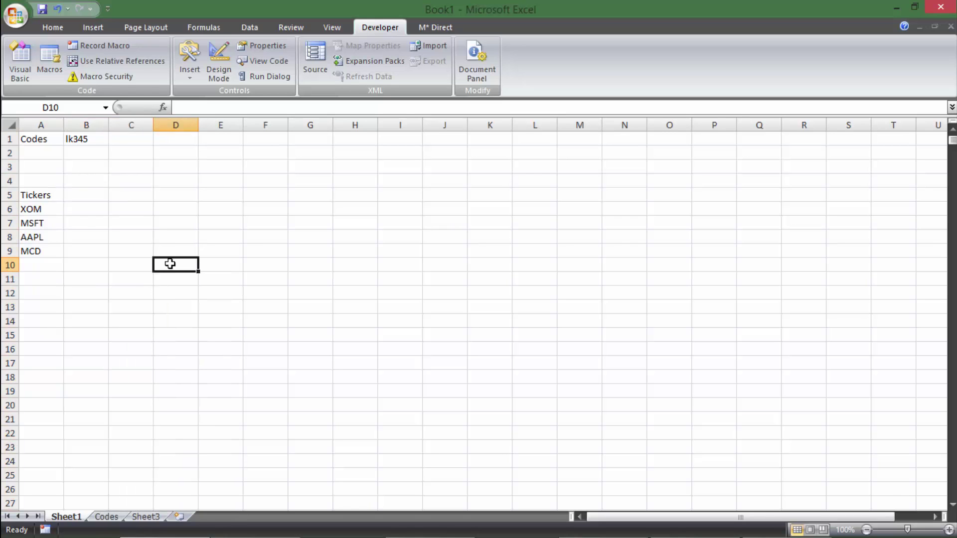
{"action": "left_click", "coordinate": [124, 125]}
{"action": "left_click", "coordinate": [83, 124]}
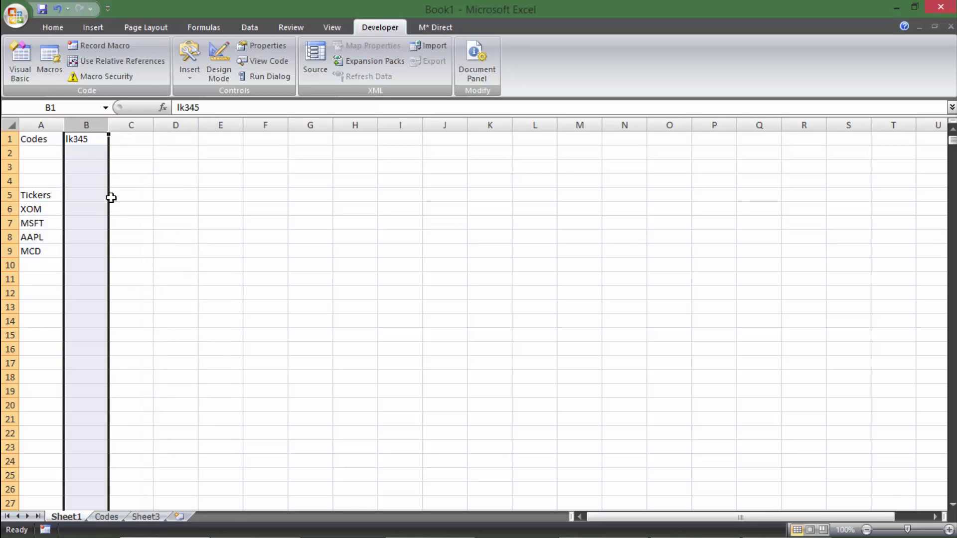
{"action": "left_click", "coordinate": [82, 138]}
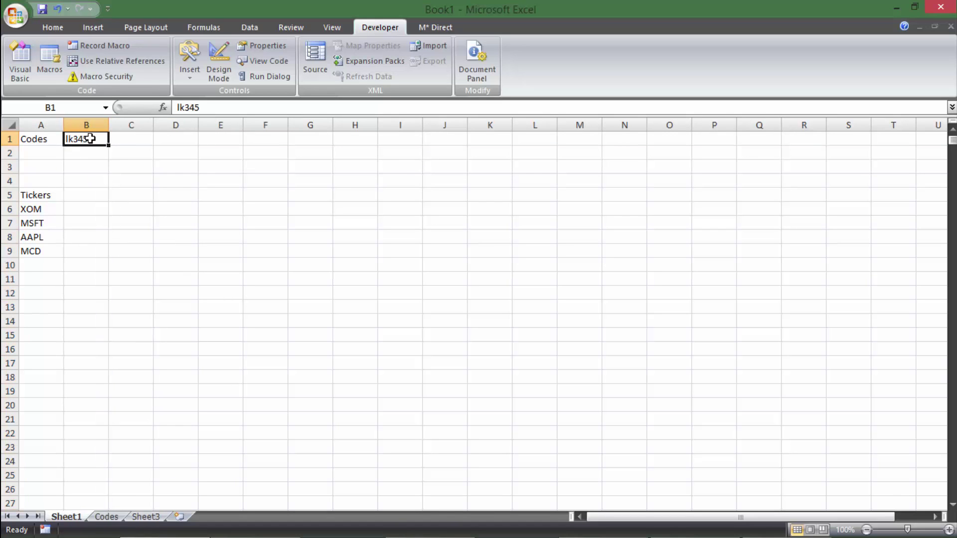
{"action": "left_click_drag", "start_coordinate": [61, 180], "coordinate": [457, 179]}
{"action": "left_click", "coordinate": [86, 124], "text": "ctrl"}
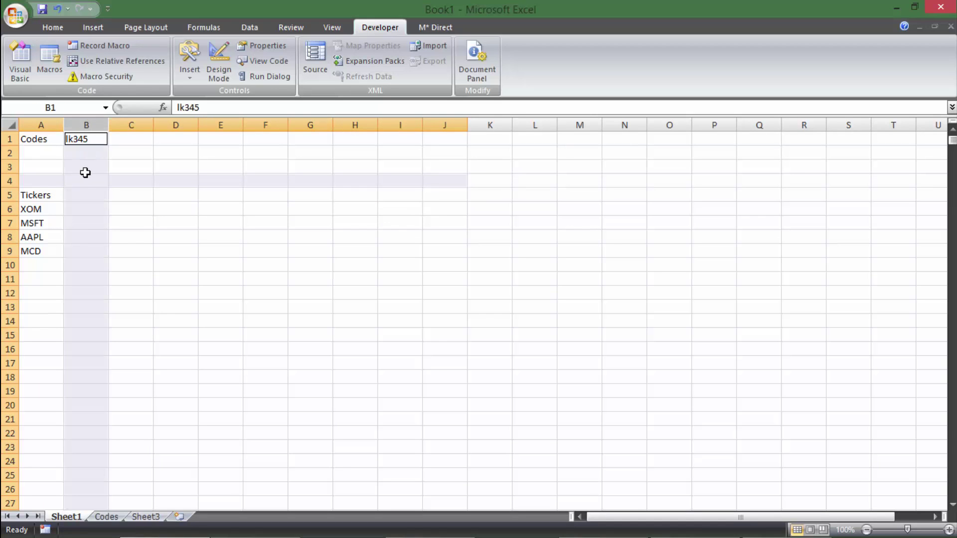
{"action": "left_click", "coordinate": [70, 31]}
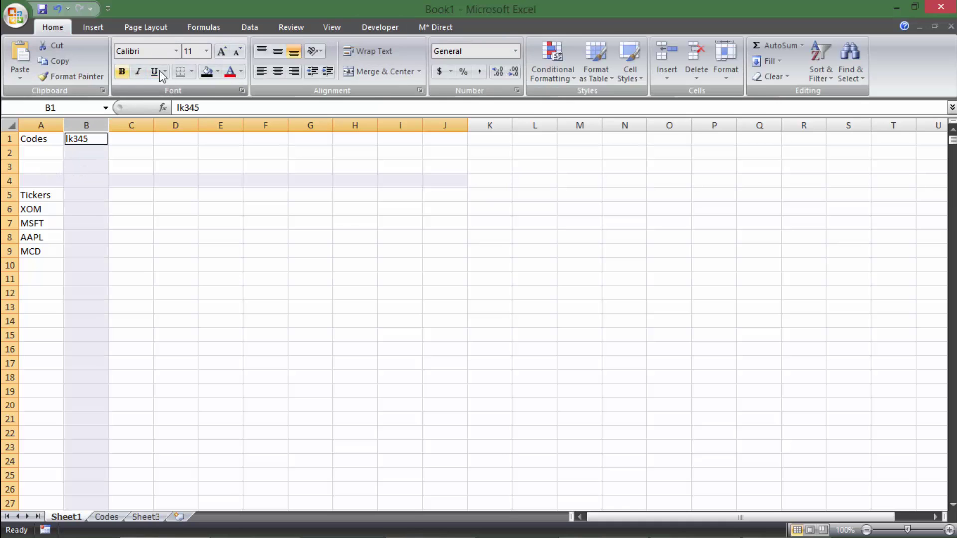
{"action": "left_click", "coordinate": [207, 71]}
{"action": "left_click", "coordinate": [221, 209]}
{"action": "left_click_drag", "start_coordinate": [114, 199], "coordinate": [489, 312]}
{"action": "key", "text": "ctrl+z"}
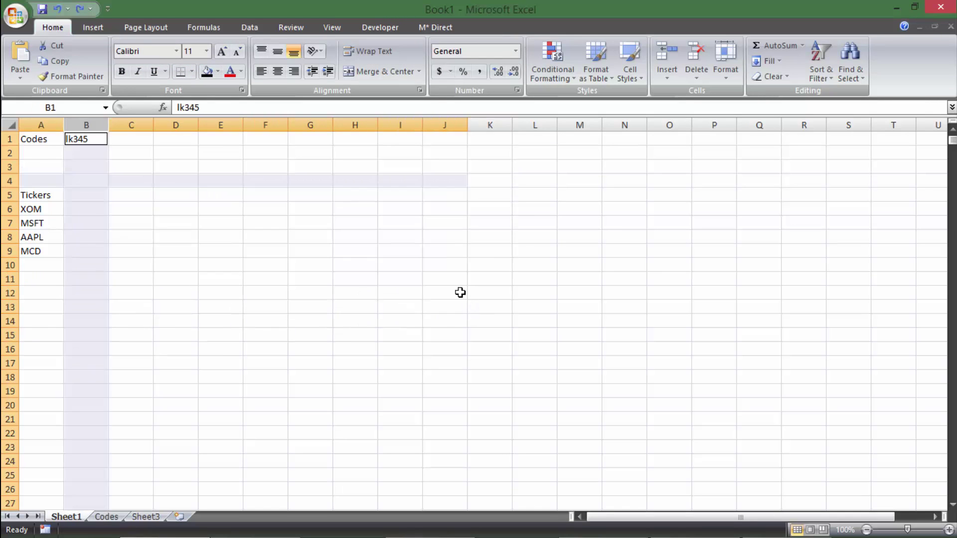
{"action": "left_click", "coordinate": [354, 236]}
{"action": "left_click", "coordinate": [138, 194]}
{"action": "left_click", "coordinate": [131, 178]}
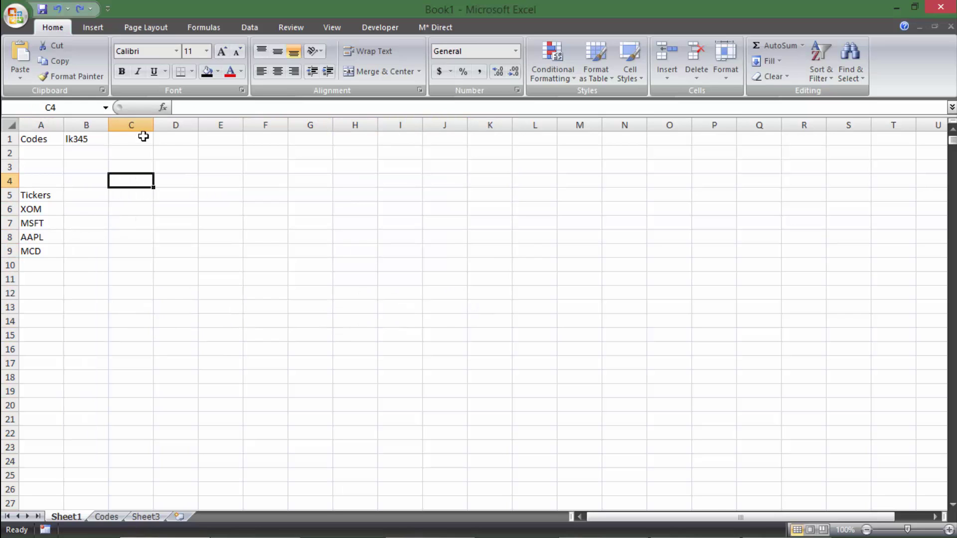
{"action": "left_click", "coordinate": [381, 27]}
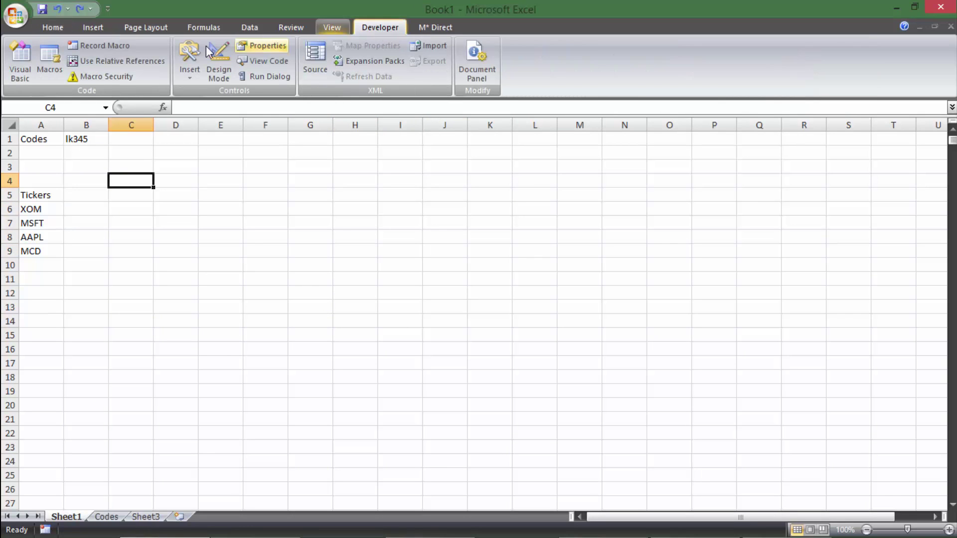
- Draw a Combo Box form control snapped to fill cell C4
{"action": "left_click", "coordinate": [185, 73]}
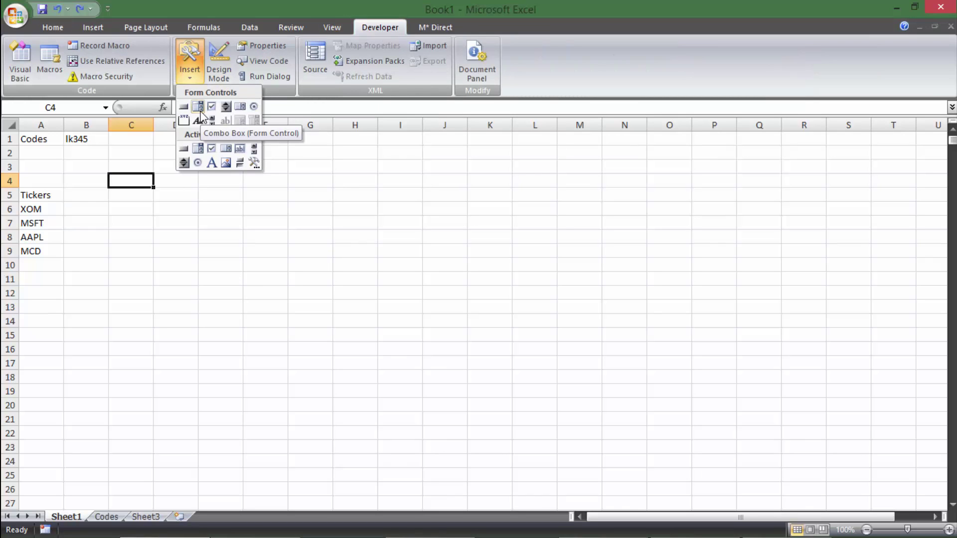
{"action": "left_click", "coordinate": [198, 109]}
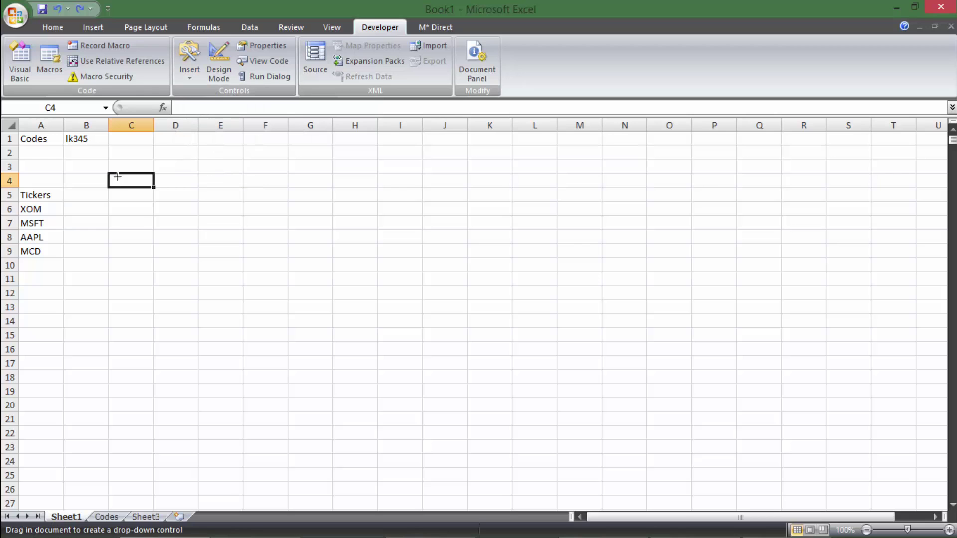
{"action": "key", "text": "alt"}
{"action": "left_click_drag", "start_coordinate": [109, 175], "coordinate": [164, 193]}
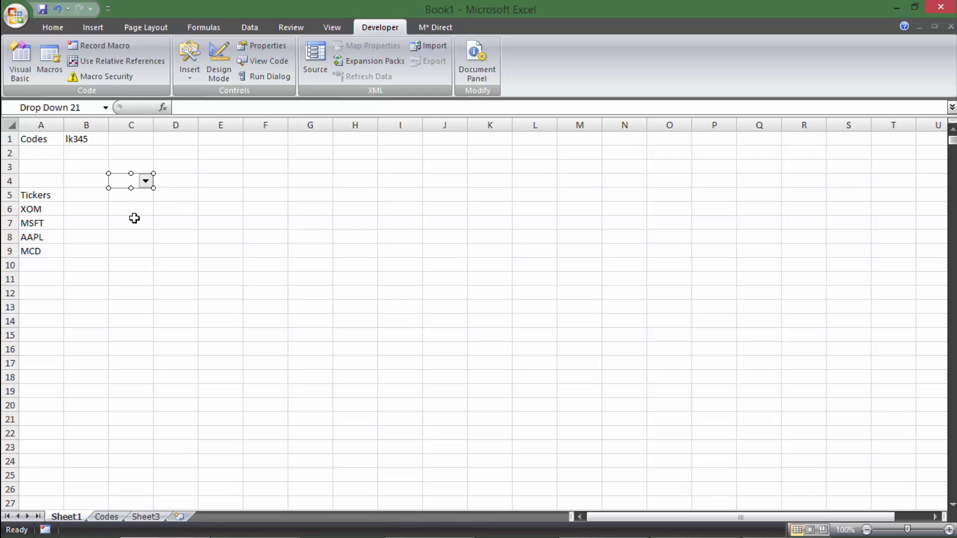
- Test the still-empty drop-down and bring up its shortcut menu
{"action": "left_click", "coordinate": [134, 218]}
{"action": "left_click", "coordinate": [145, 181]}
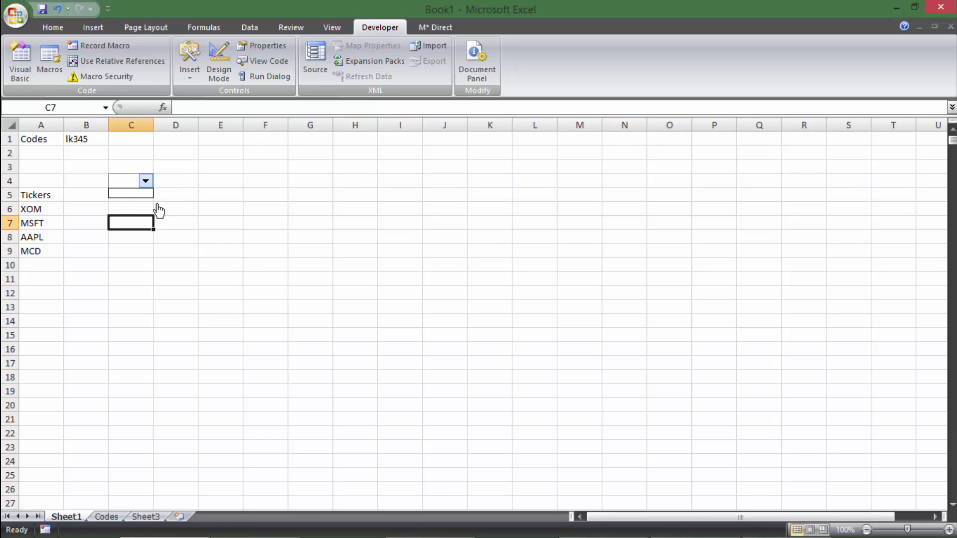
{"action": "left_click", "coordinate": [139, 188]}
{"action": "right_click", "coordinate": [137, 183]}
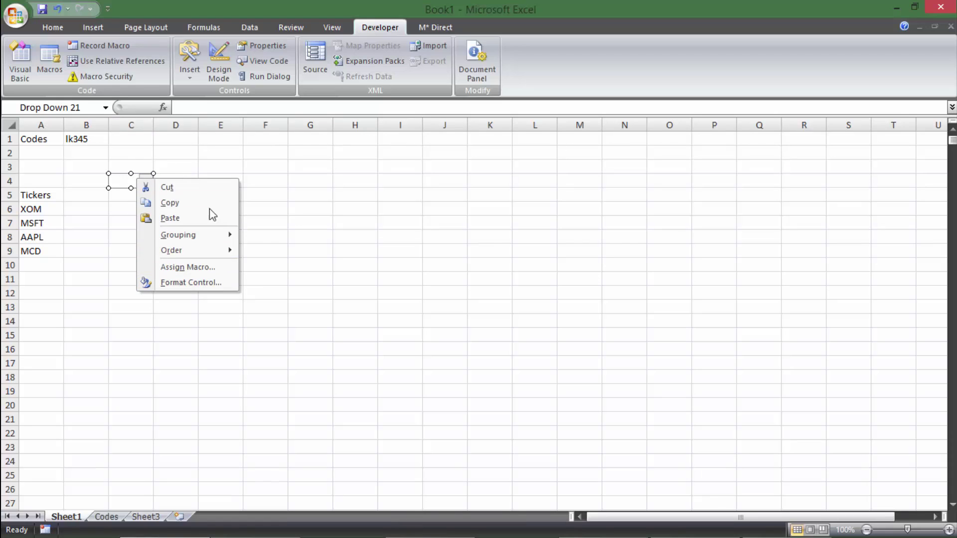
- In Format Control, set the drop-down's input range to Codes!$B$1:$B$75
{"action": "left_click", "coordinate": [191, 282]}
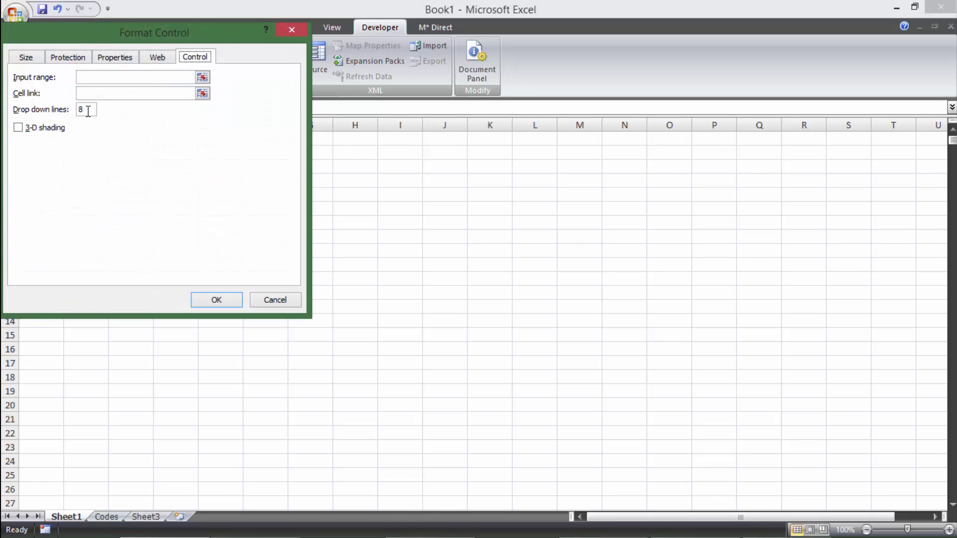
{"action": "left_click", "coordinate": [201, 78]}
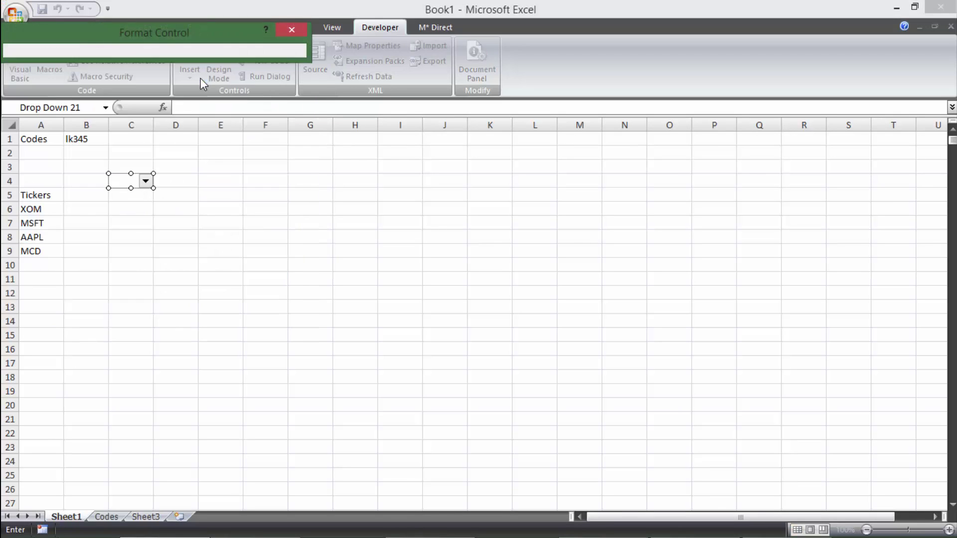
{"action": "left_click", "coordinate": [113, 516]}
{"action": "left_click_drag", "start_coordinate": [115, 138], "coordinate": [108, 491]}
{"action": "left_click", "coordinate": [156, 124]}
{"action": "scroll", "coordinate": [166, 188], "scroll_direction": "down", "scroll_amount": 1}
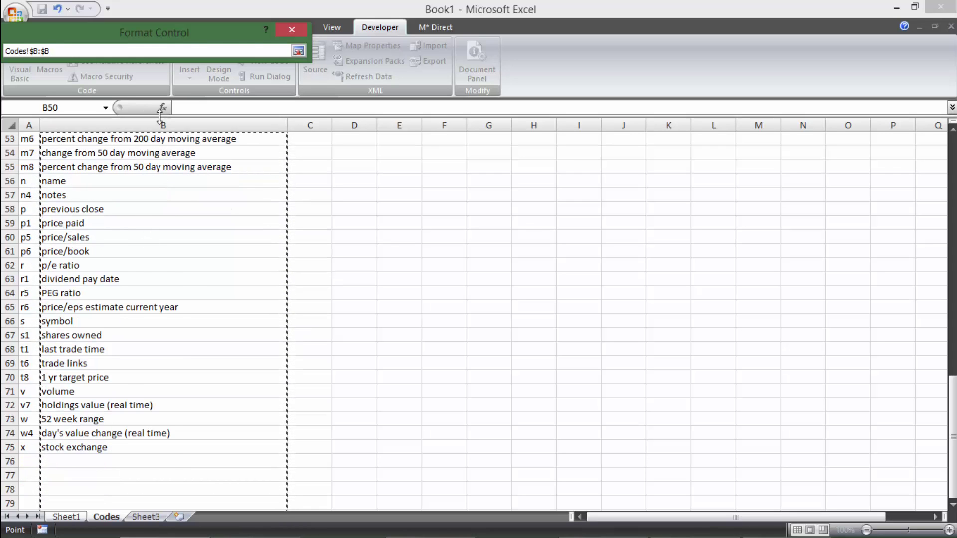
{"action": "scroll", "coordinate": [154, 268], "scroll_direction": "down", "scroll_amount": 3}
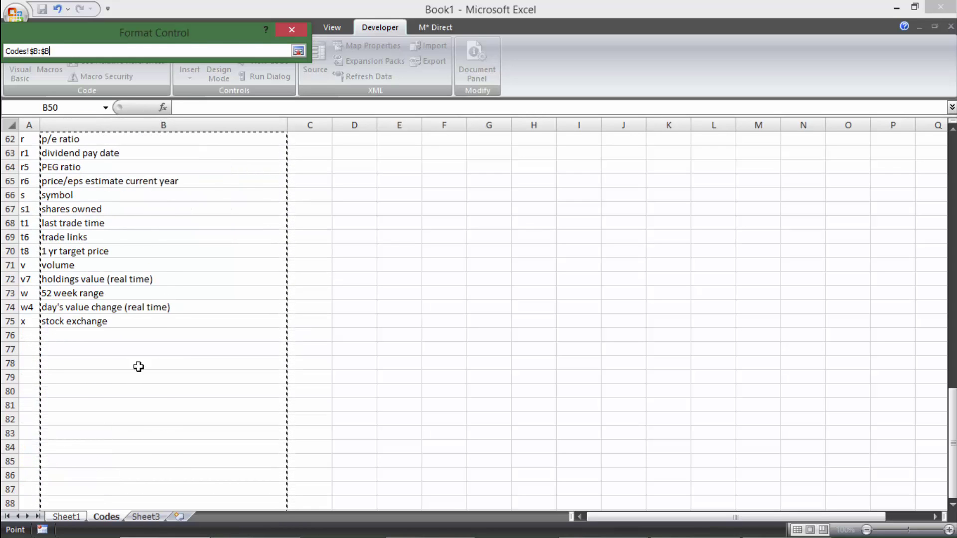
{"action": "scroll", "coordinate": [104, 393], "scroll_direction": "down", "scroll_amount": 3}
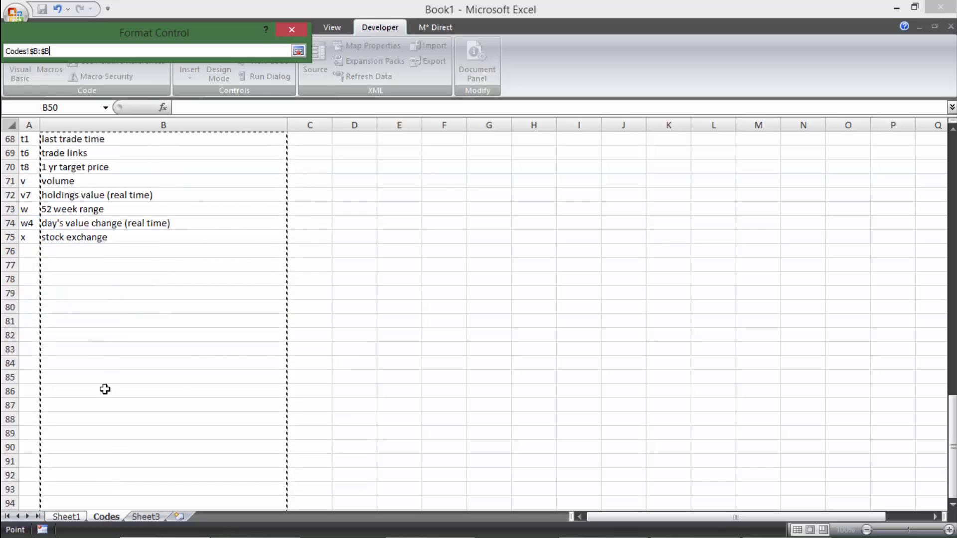
{"action": "scroll", "coordinate": [131, 332], "scroll_direction": "down", "scroll_amount": 1}
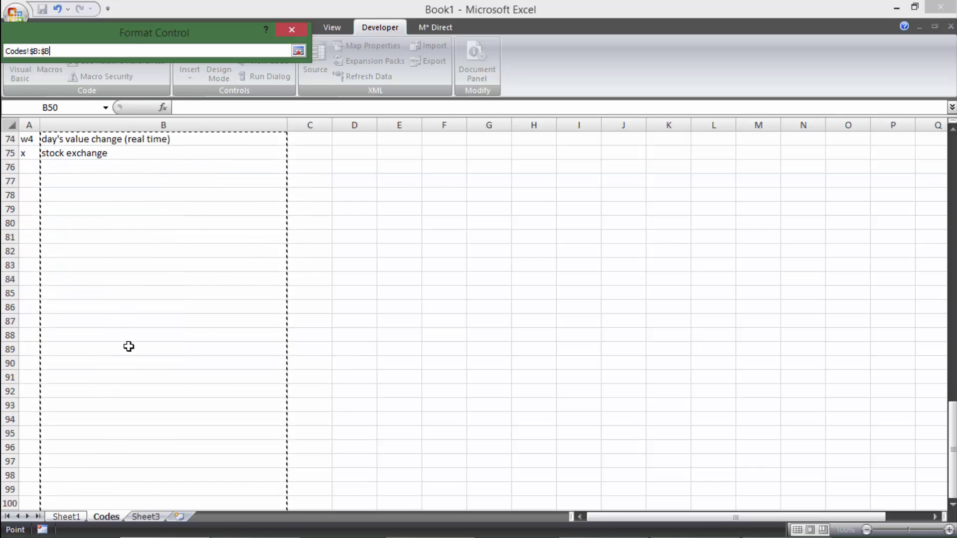
{"action": "scroll", "coordinate": [126, 336], "scroll_direction": "up", "scroll_amount": 9}
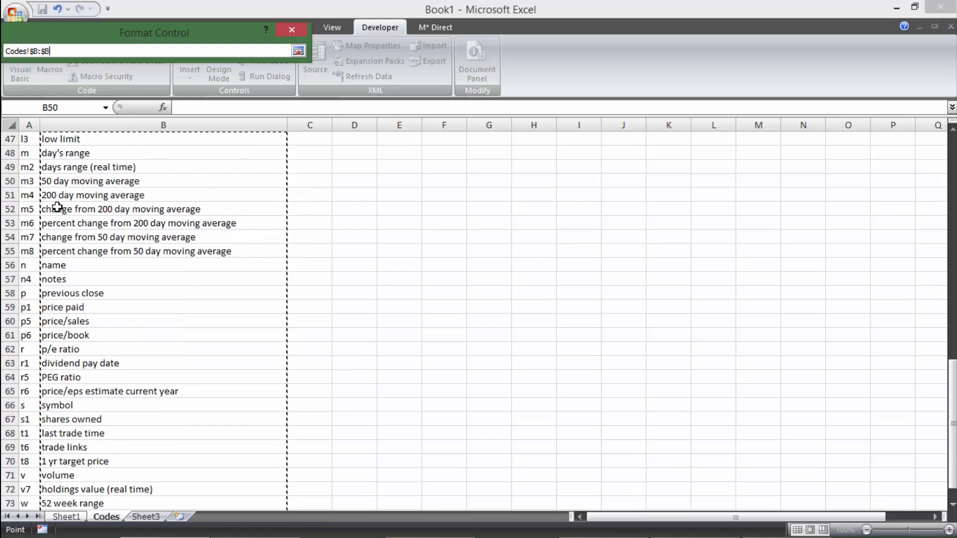
{"action": "scroll", "coordinate": [57, 192], "scroll_direction": "down", "scroll_amount": 6}
{"action": "left_click", "coordinate": [85, 279]}
{"action": "left_click_drag", "start_coordinate": [87, 261], "coordinate": [180, 114]}
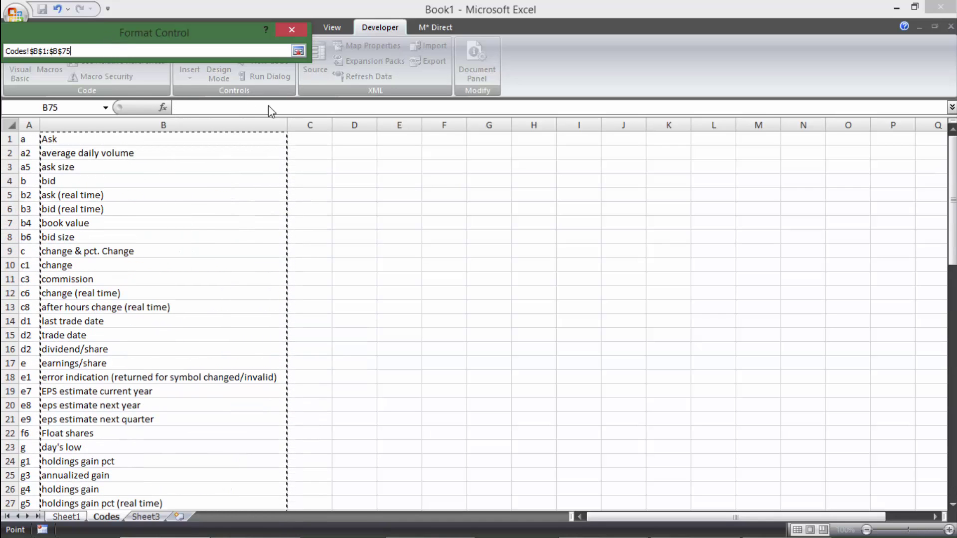
{"action": "key", "text": "Return"}
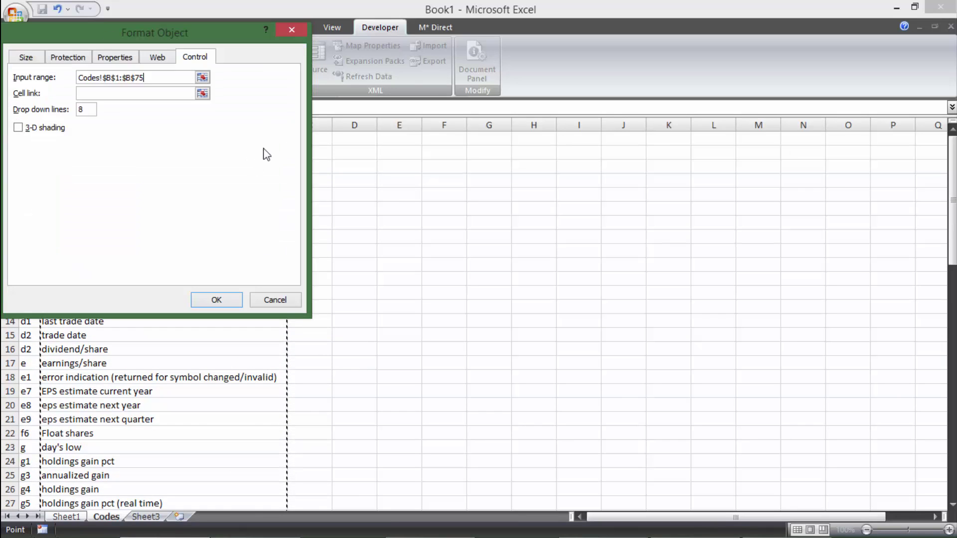
- Link the drop-down to cell $C$3, keep 8 drop-down lines, and apply
{"action": "left_click", "coordinate": [206, 97]}
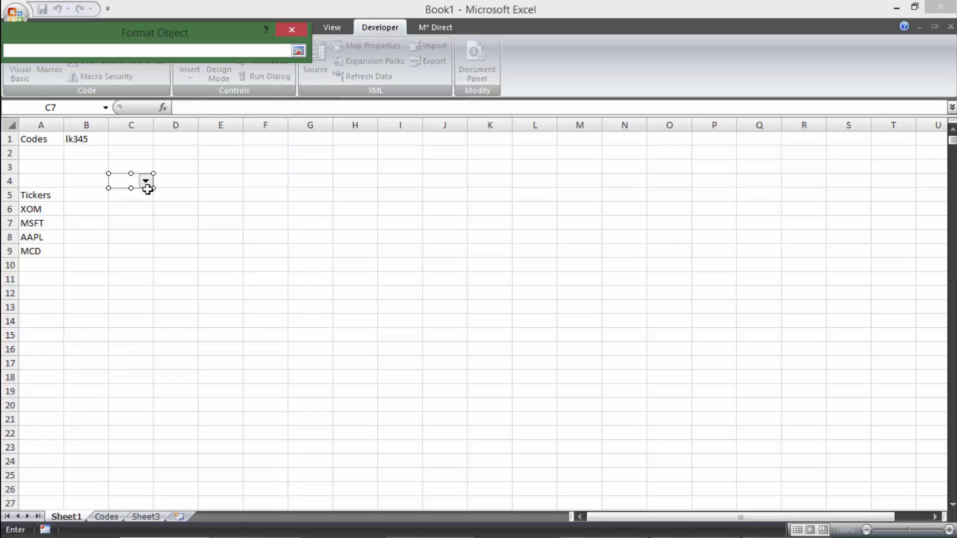
{"action": "left_click", "coordinate": [132, 170]}
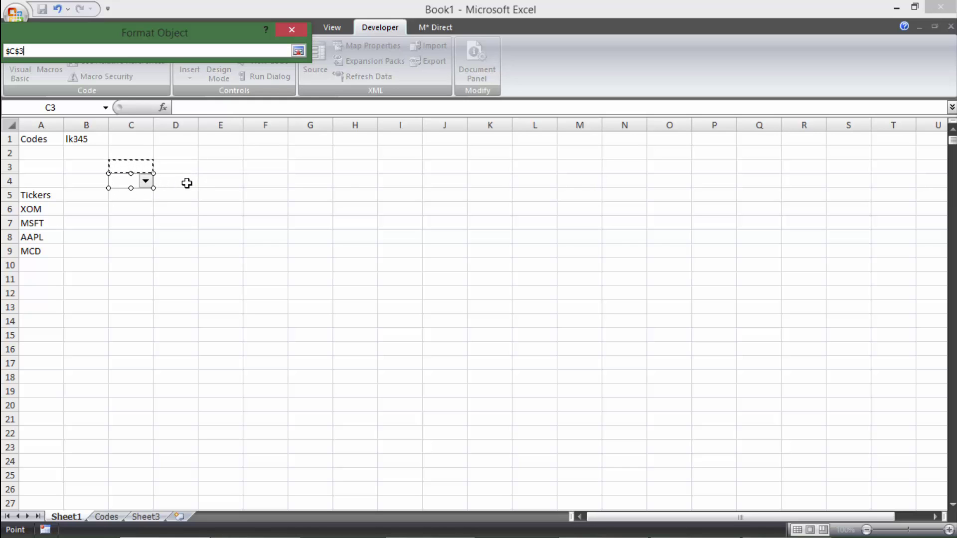
{"action": "key", "text": "Return"}
{"action": "left_click", "coordinate": [95, 113]}
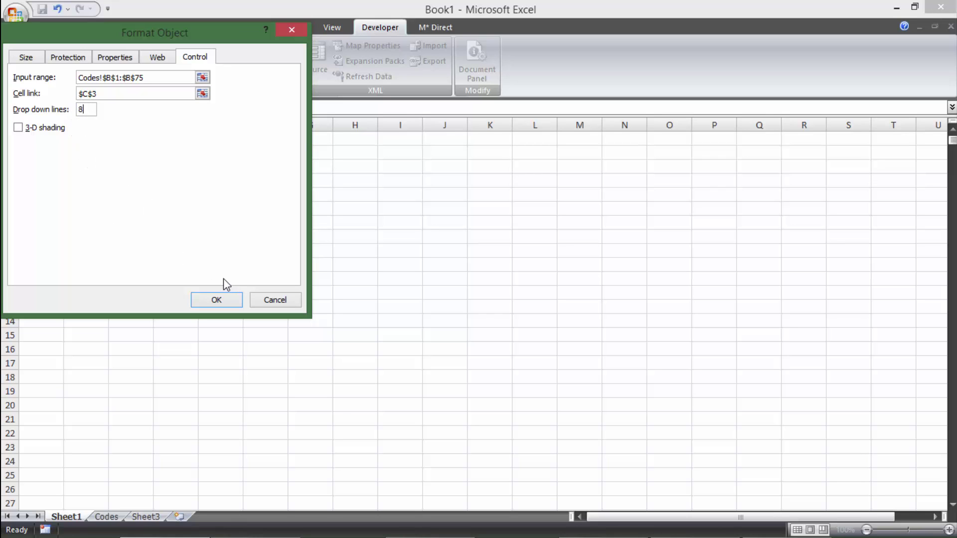
{"action": "left_click", "coordinate": [217, 300]}
- Try several drop-down metrics, ending on day's high, and read 29 in C3
{"action": "left_click", "coordinate": [220, 250]}
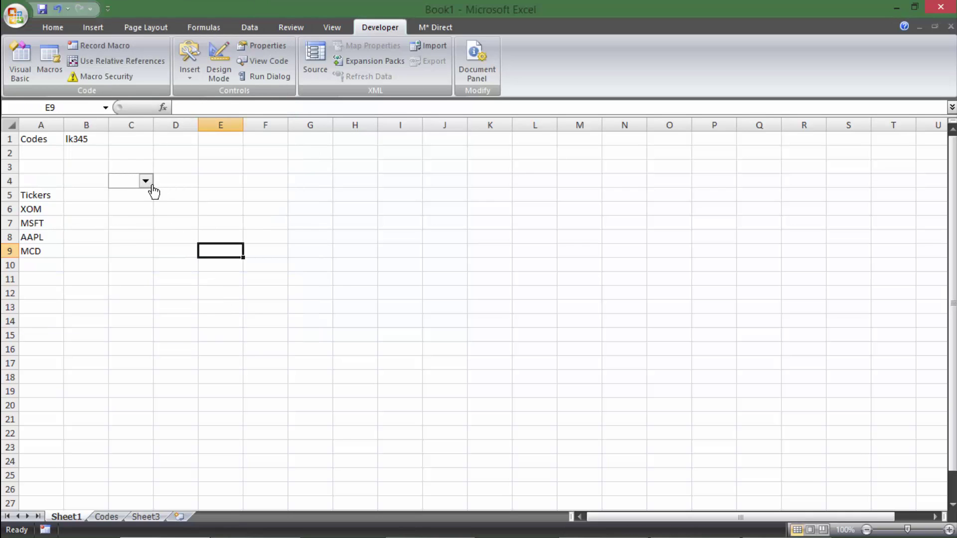
{"action": "left_click", "coordinate": [145, 181]}
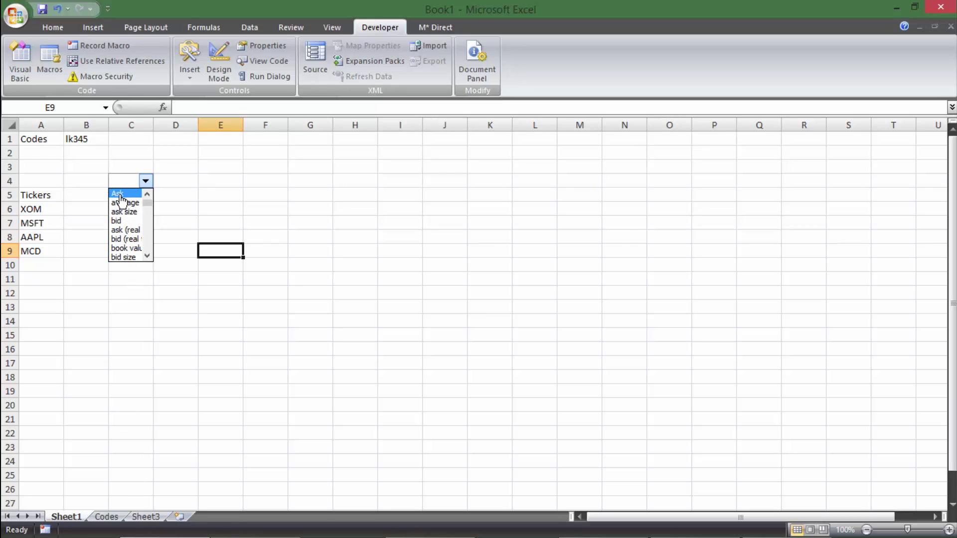
{"action": "left_click", "coordinate": [146, 181]}
{"action": "left_click", "coordinate": [129, 183]}
{"action": "left_click", "coordinate": [131, 234]}
{"action": "left_click", "coordinate": [146, 181]}
{"action": "left_click", "coordinate": [129, 256]}
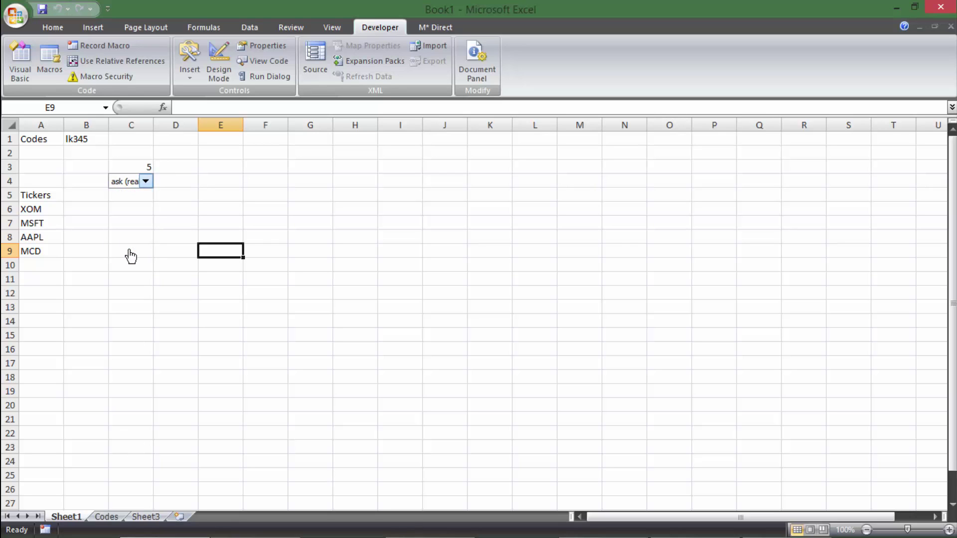
{"action": "left_click", "coordinate": [145, 181]}
{"action": "left_click", "coordinate": [150, 220]}
{"action": "left_click", "coordinate": [133, 238]}
{"action": "left_click", "coordinate": [145, 181]}
{"action": "left_click", "coordinate": [136, 255]}
{"action": "left_click", "coordinate": [175, 164]}
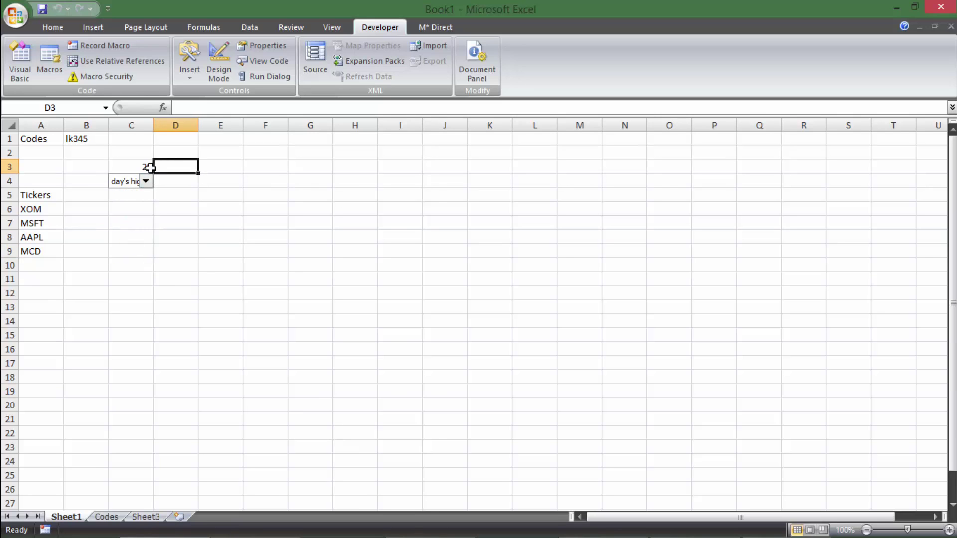
{"action": "left_click", "coordinate": [146, 181]}
{"action": "left_click", "coordinate": [143, 200]}
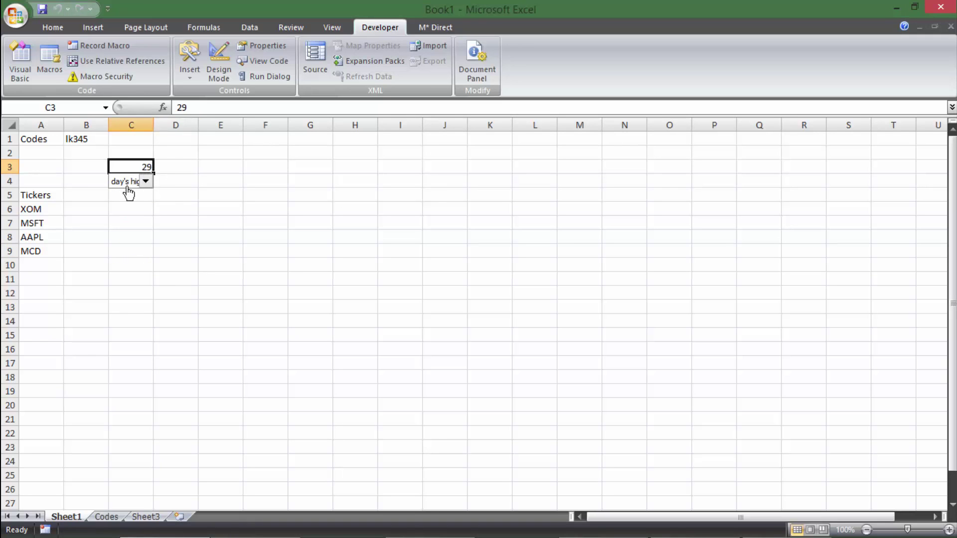
- Confirm on the Codes sheet that row 29 holds the h code for day's high
{"action": "left_click", "coordinate": [107, 517]}
{"action": "scroll", "coordinate": [75, 326], "scroll_direction": "down", "scroll_amount": 4}
{"action": "left_click", "coordinate": [30, 364]}
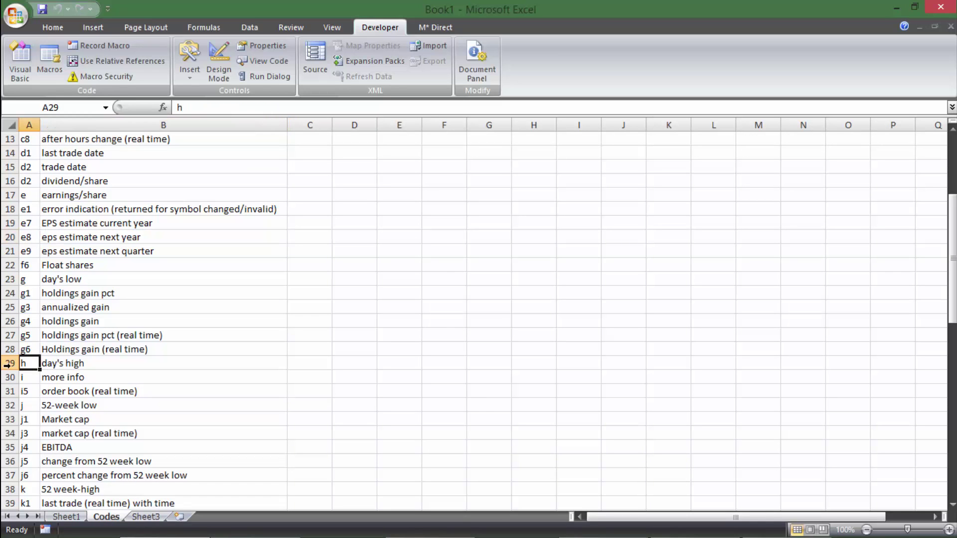
{"action": "left_click", "coordinate": [52, 363]}
{"action": "left_click", "coordinate": [30, 363], "text": "shift"}
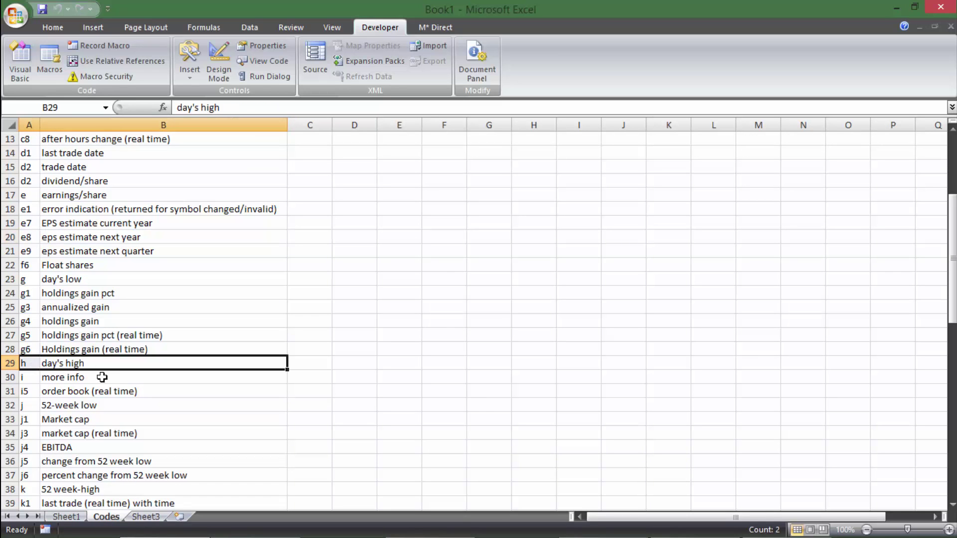
{"action": "left_click", "coordinate": [66, 516]}
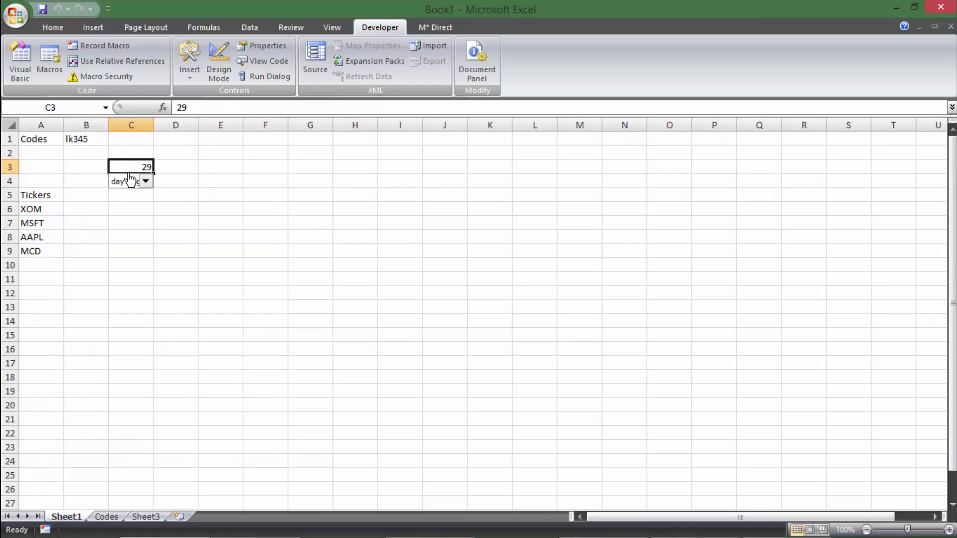
- Choose a market cap metric (C3 shows 34), compare with Codes rows, then select C2
{"action": "left_click", "coordinate": [145, 181]}
{"action": "left_click", "coordinate": [123, 248]}
{"action": "left_click", "coordinate": [106, 517]}
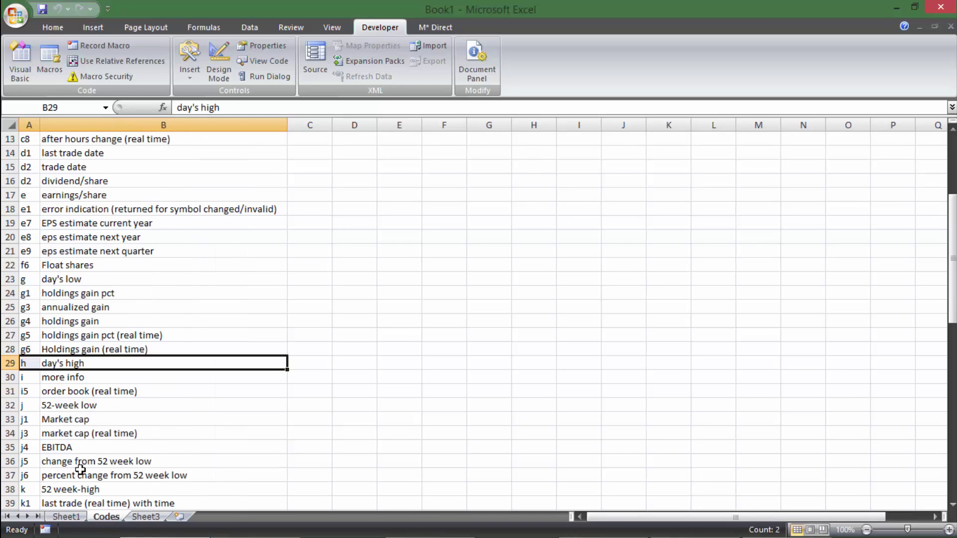
{"action": "left_click", "coordinate": [70, 517]}
{"action": "left_click", "coordinate": [131, 321]}
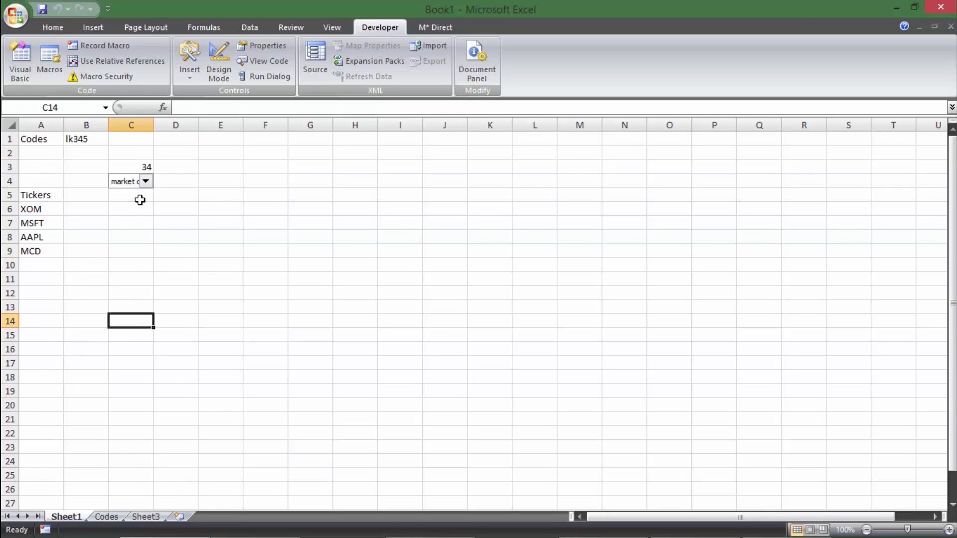
{"action": "left_click", "coordinate": [106, 517]}
{"action": "left_click_drag", "start_coordinate": [26, 238], "coordinate": [28, 418]}
{"action": "left_click", "coordinate": [67, 292]}
{"action": "left_click", "coordinate": [76, 517]}
{"action": "left_click", "coordinate": [149, 155]}
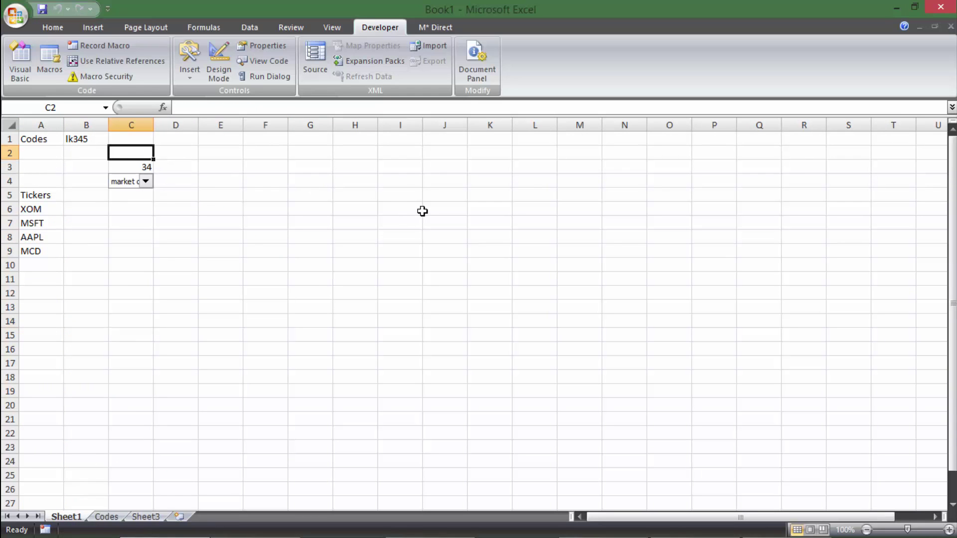
- Start =INDEX( in C2, deleting the mistaken K3:T15 range and stray characters
{"action": "type", "text": "=inde"}
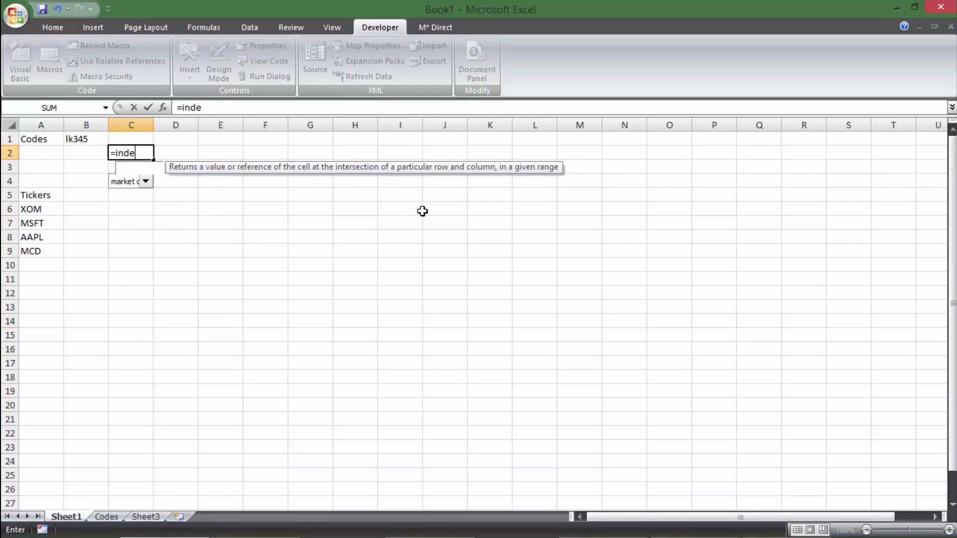
{"action": "key", "text": "Tab"}
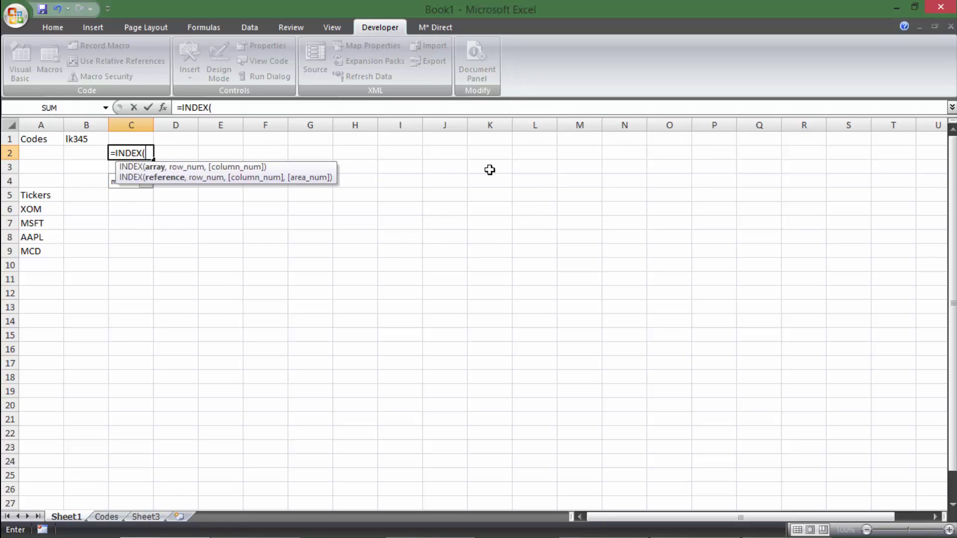
{"action": "left_click_drag", "start_coordinate": [490, 168], "coordinate": [887, 335]}
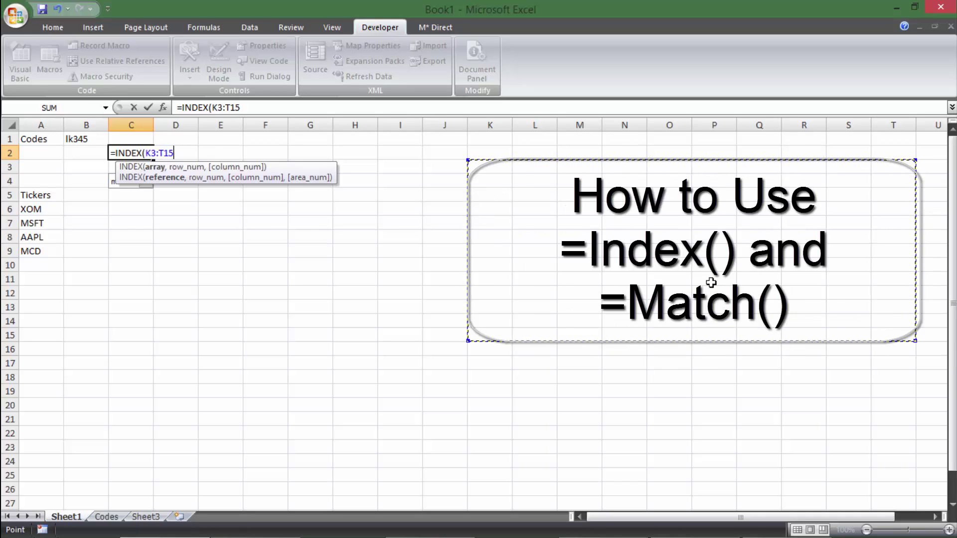
{"action": "key", "text": "BackSpace"}
{"action": "key", "text": "BackSpace"}
{"action": "key", "text": "BackSpace"}
{"action": "key", "text": "BackSpace"}
{"action": "key", "text": "BackSpace"}
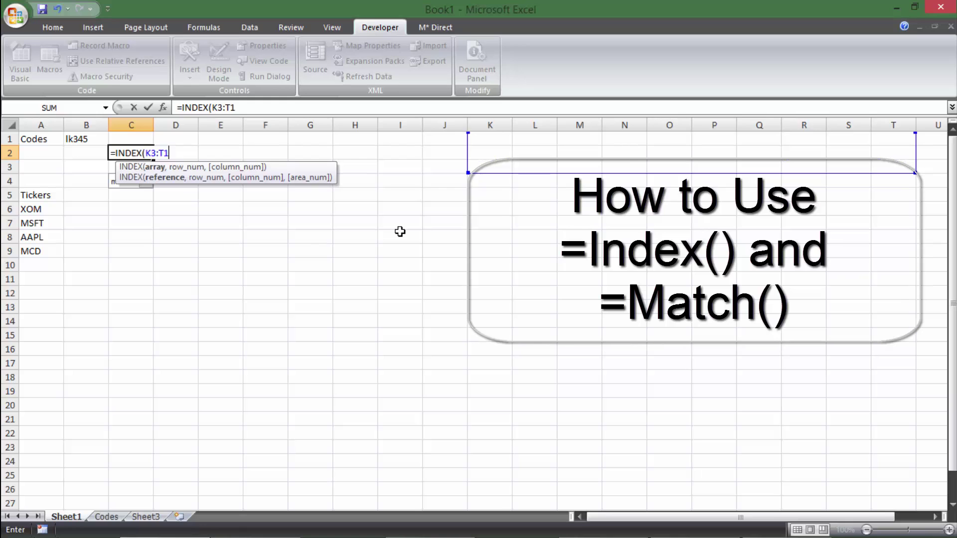
{"action": "key", "text": "BackSpace"}
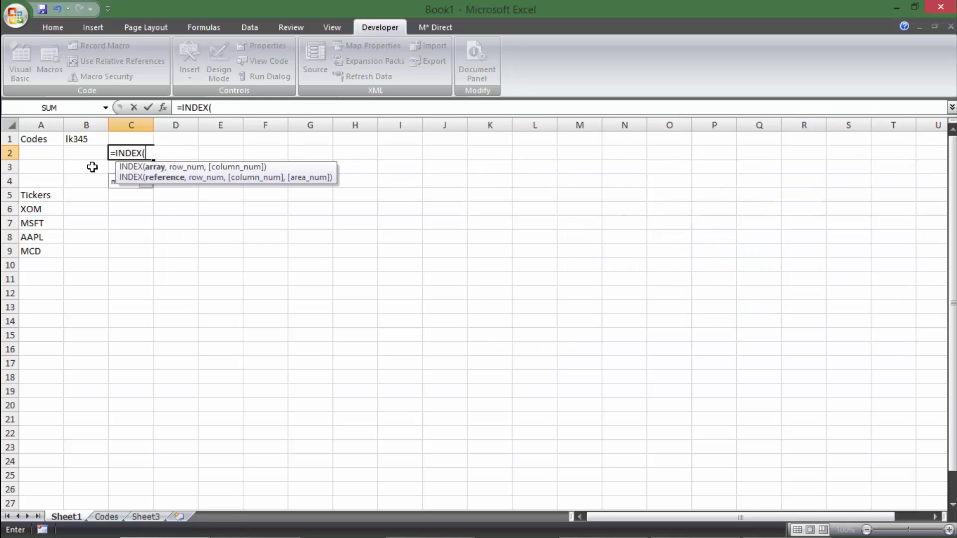
{"action": "type", "text": "C2"}
{"action": "key", "text": "BackSpace"}
{"action": "left_click_drag", "start_coordinate": [141, 170], "coordinate": [237, 147]}
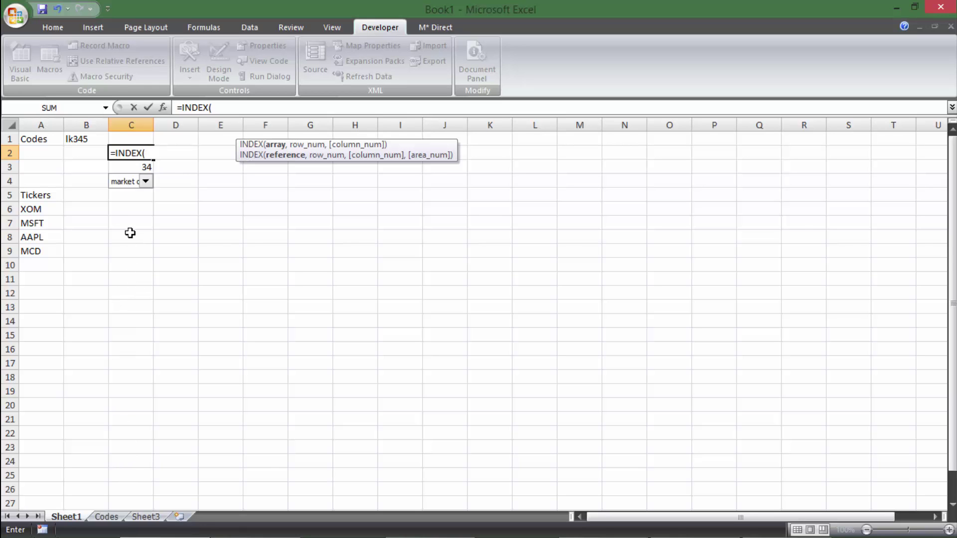
- Complete C2 as =INDEX(Codes!A:A,Sheet1!C3), which returns the code j3
{"action": "left_click", "coordinate": [106, 516]}
{"action": "left_click", "coordinate": [29, 125]}
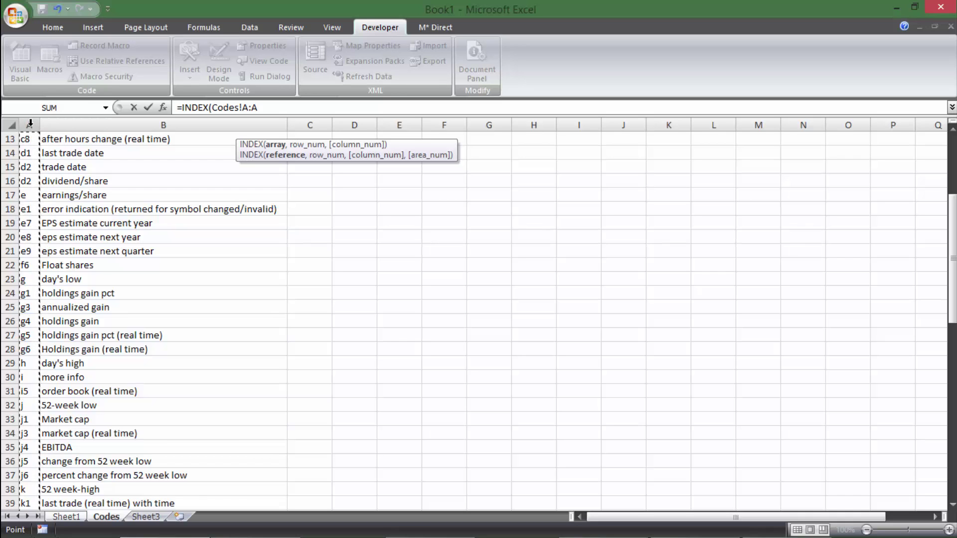
{"action": "type", "text": ","}
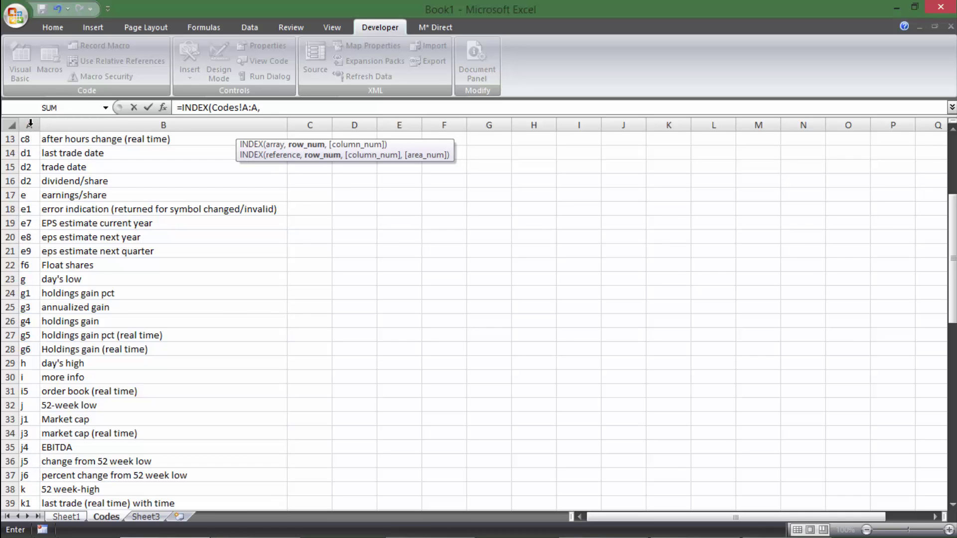
{"action": "left_click", "coordinate": [68, 516]}
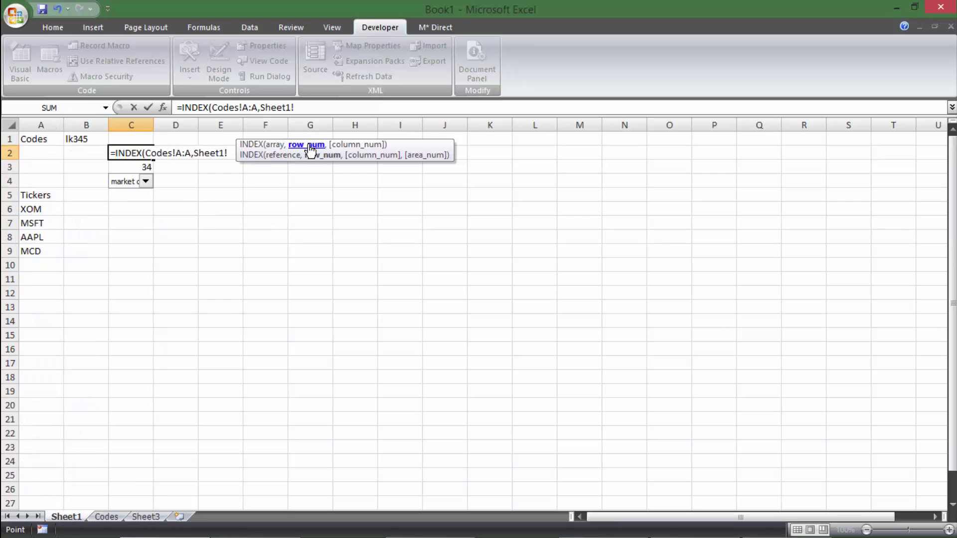
{"action": "left_click", "coordinate": [138, 167]}
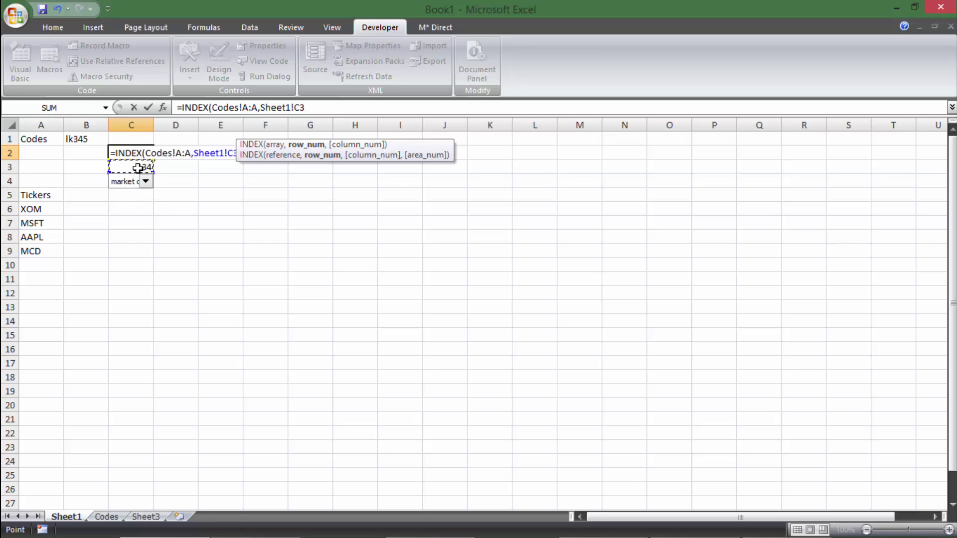
{"action": "key", "text": "Return"}
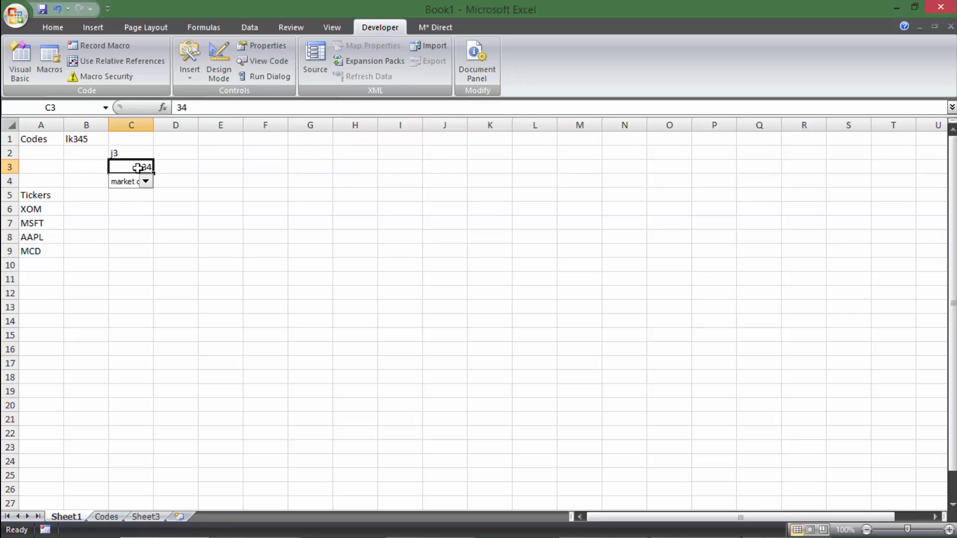
- Cycle the C4 drop-down through order book and dividend/share, ending on ask size (C3 3, C2 a5)
{"action": "left_click", "coordinate": [125, 156]}
{"action": "left_click", "coordinate": [145, 181]}
{"action": "left_click", "coordinate": [140, 228]}
{"action": "left_click", "coordinate": [145, 182]}
{"action": "scroll", "coordinate": [148, 221], "scroll_direction": "up", "scroll_amount": 3}
{"action": "left_click", "coordinate": [129, 203]}
{"action": "left_click", "coordinate": [145, 182]}
{"action": "scroll", "coordinate": [149, 209], "scroll_direction": "up", "scroll_amount": 4}
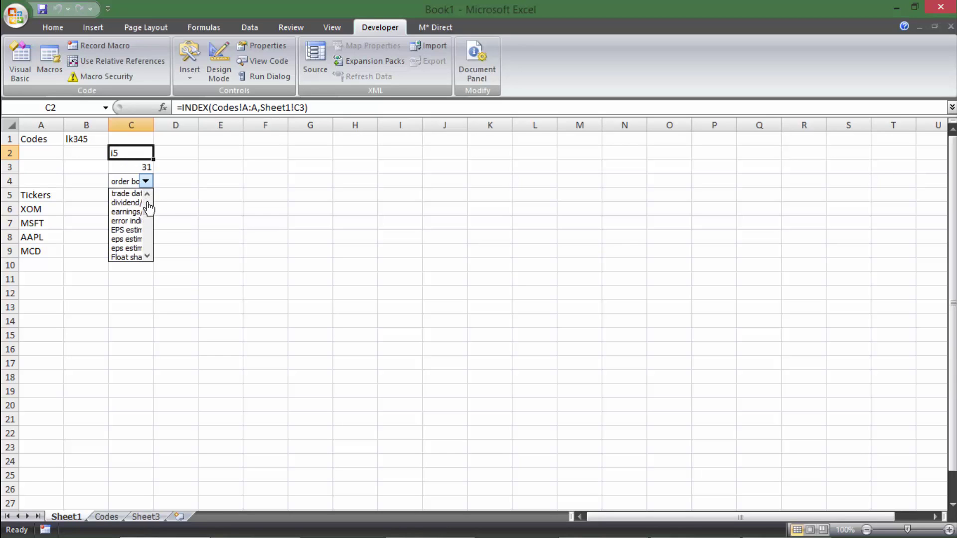
{"action": "left_click", "coordinate": [147, 203]}
{"action": "left_click", "coordinate": [146, 182]}
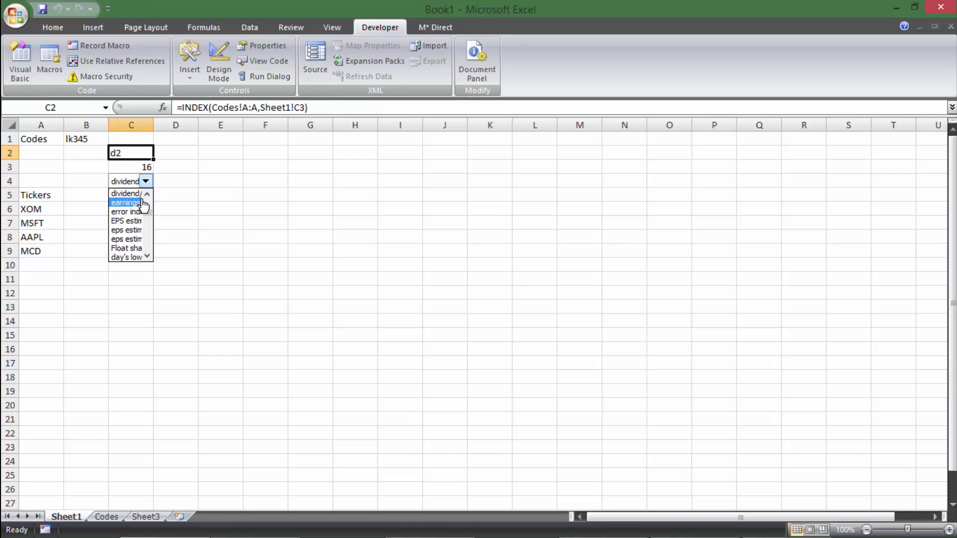
{"action": "scroll", "coordinate": [144, 204], "scroll_direction": "up", "scroll_amount": 5}
{"action": "left_click", "coordinate": [130, 212]}
{"action": "left_click", "coordinate": [155, 213]}
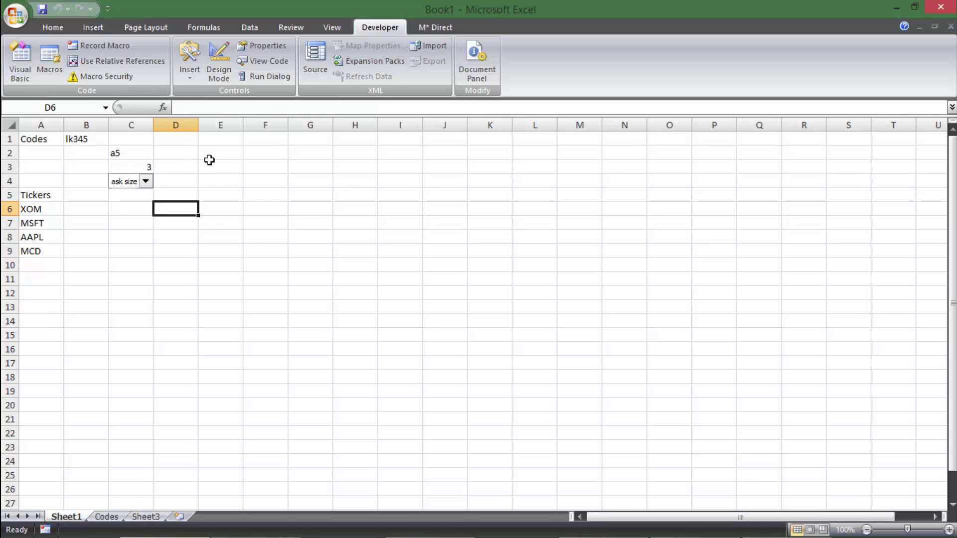
- Select D4 and pick the Combo Box form control from Developer > Insert
{"action": "left_click_drag", "start_coordinate": [180, 152], "coordinate": [531, 182]}
{"action": "left_click_drag", "start_coordinate": [176, 157], "coordinate": [384, 175]}
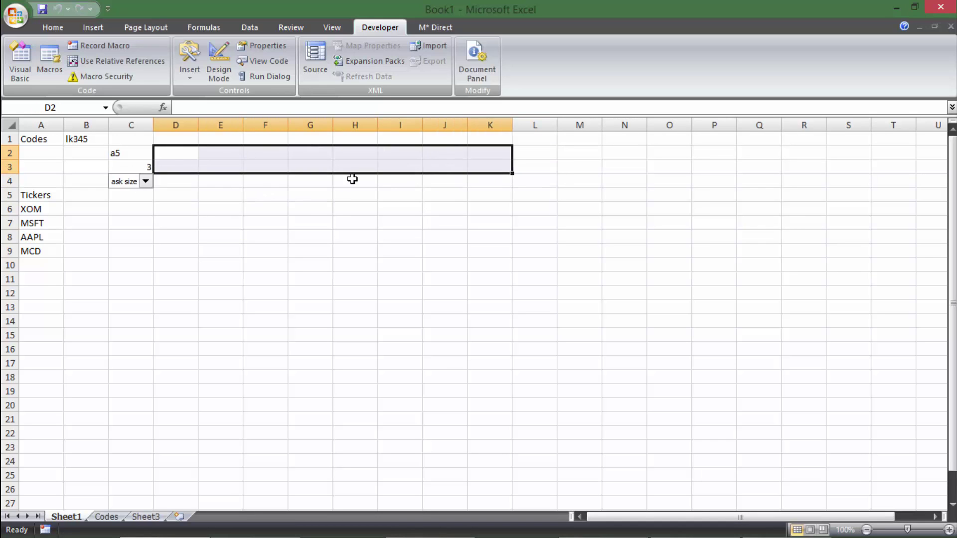
{"action": "left_click", "coordinate": [184, 180]}
{"action": "left_click", "coordinate": [197, 73]}
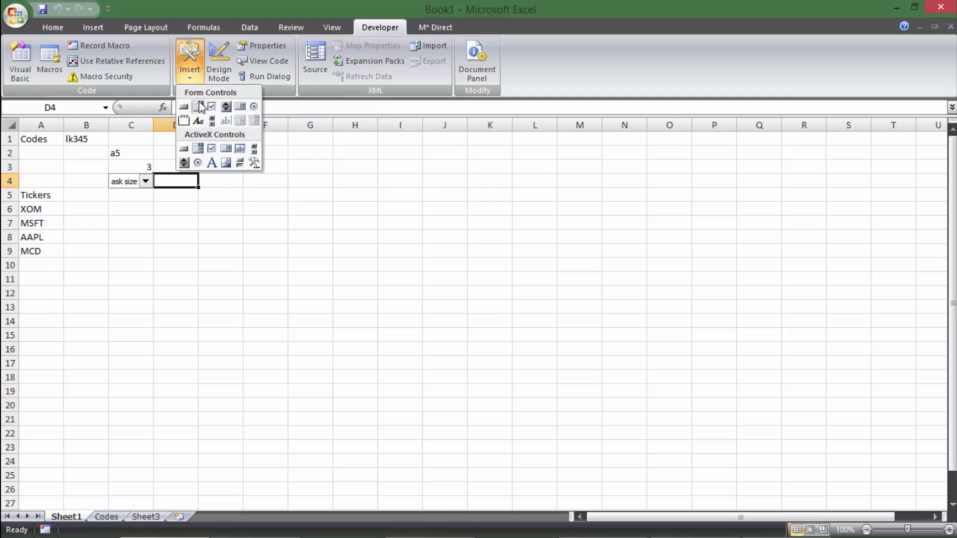
{"action": "left_click", "coordinate": [197, 107]}
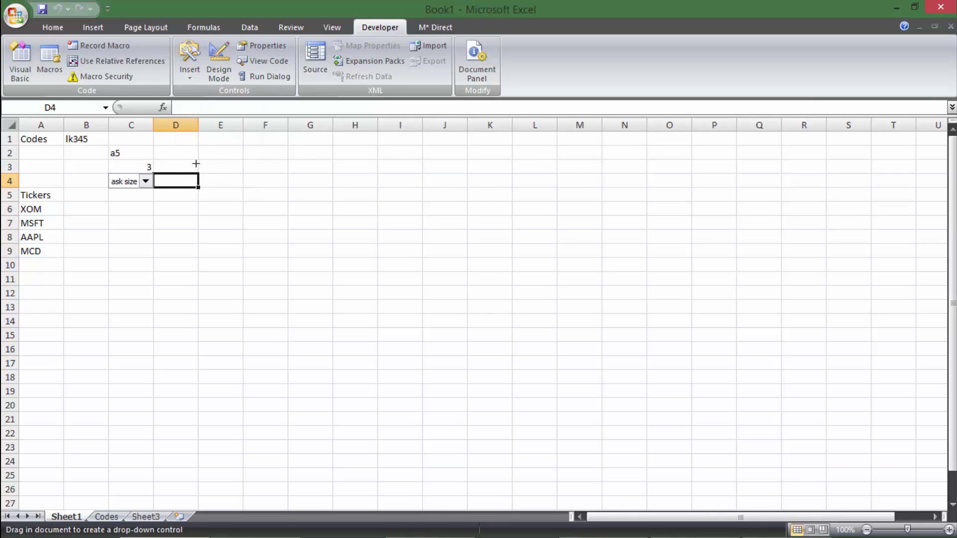
- Draw a second Combo Box form control over cell D4
{"action": "left_click", "coordinate": [192, 74]}
{"action": "left_click", "coordinate": [188, 69]}
{"action": "left_click", "coordinate": [187, 72]}
{"action": "left_click", "coordinate": [198, 107]}
{"action": "left_click_drag", "start_coordinate": [158, 175], "coordinate": [197, 186]}
{"action": "left_click", "coordinate": [213, 195]}
- Set the combo box's input range to Codes!$B$1:$B$75 and cell link to $D$3
{"action": "right_click", "coordinate": [180, 183]}
{"action": "left_click", "coordinate": [216, 285]}
{"action": "left_click", "coordinate": [224, 79]}
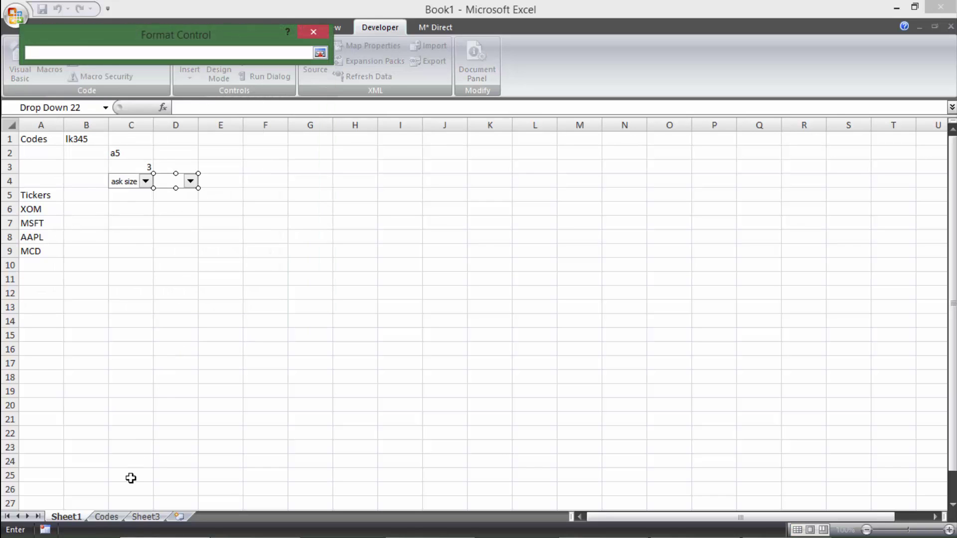
{"action": "left_click", "coordinate": [106, 516]}
{"action": "left_click_drag", "start_coordinate": [126, 136], "coordinate": [130, 199]}
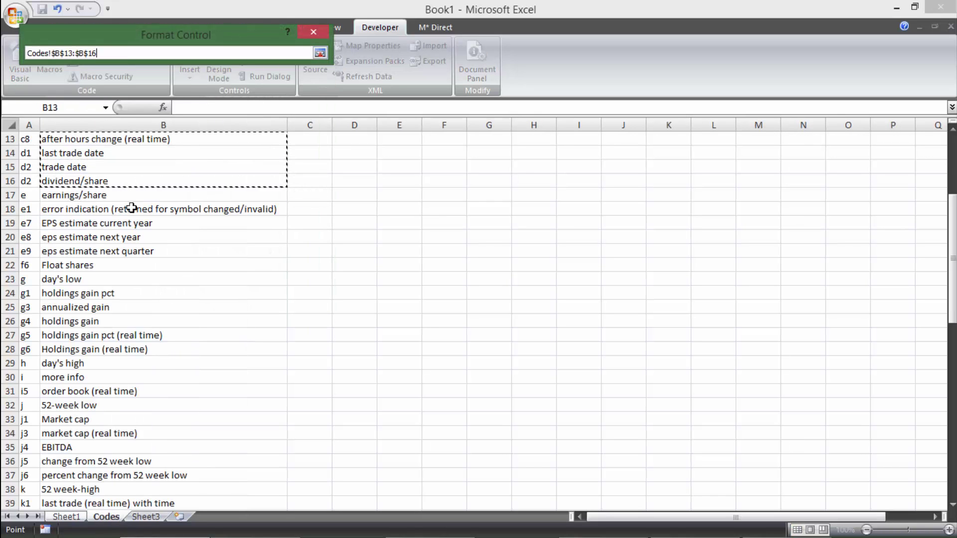
{"action": "scroll", "coordinate": [150, 189], "scroll_direction": "up", "scroll_amount": 4}
{"action": "left_click_drag", "start_coordinate": [135, 139], "coordinate": [137, 495]}
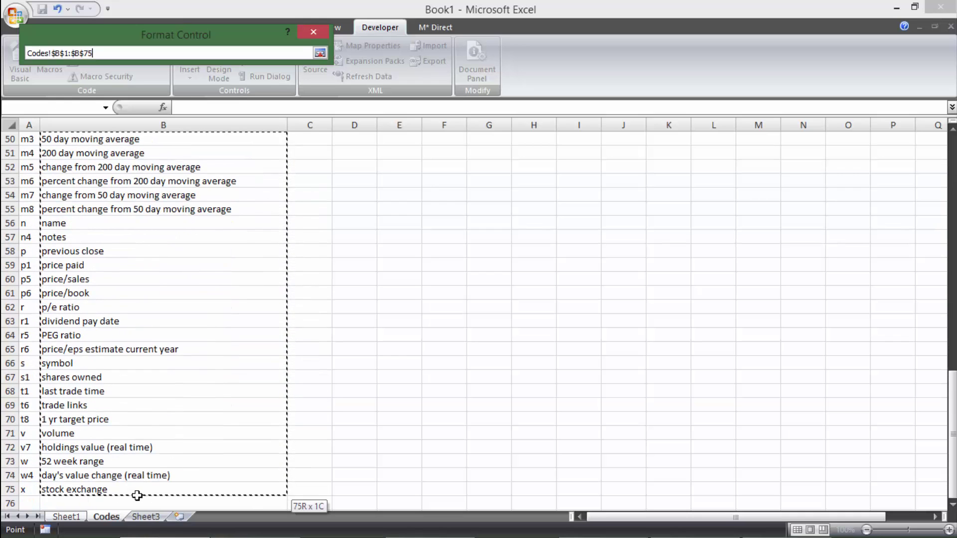
{"action": "key", "text": "Return"}
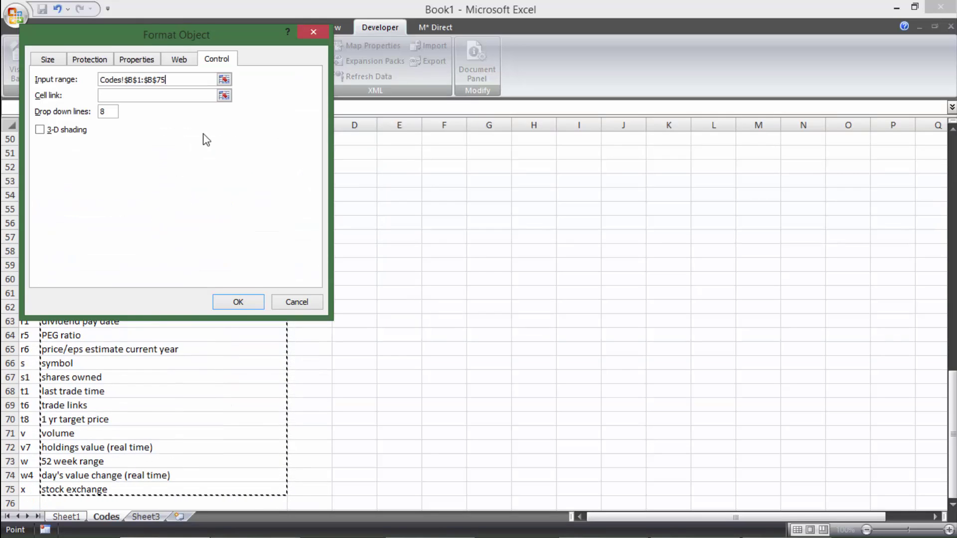
{"action": "left_click", "coordinate": [224, 96]}
{"action": "left_click", "coordinate": [182, 163]}
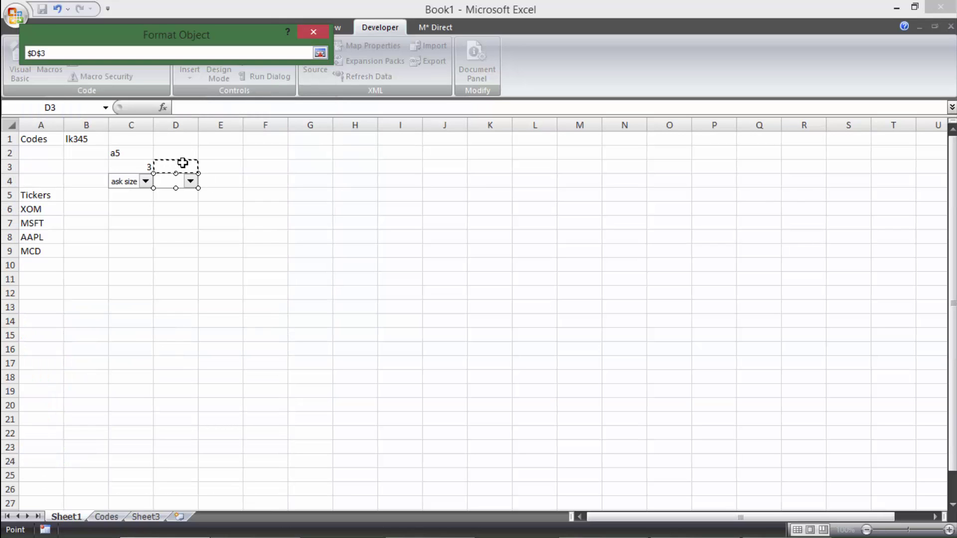
{"action": "key", "text": "Return"}
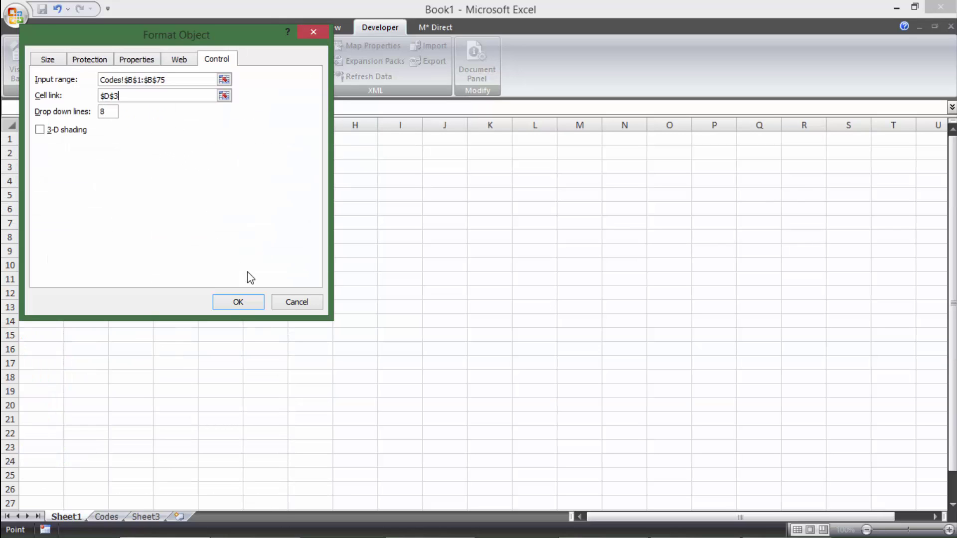
{"action": "left_click", "coordinate": [238, 302]}
- Choose 'bid (real time)' in the D4 dropdown so D3 shows 6
{"action": "left_click", "coordinate": [239, 180]}
{"action": "left_click", "coordinate": [190, 181]}
{"action": "left_click", "coordinate": [180, 242]}
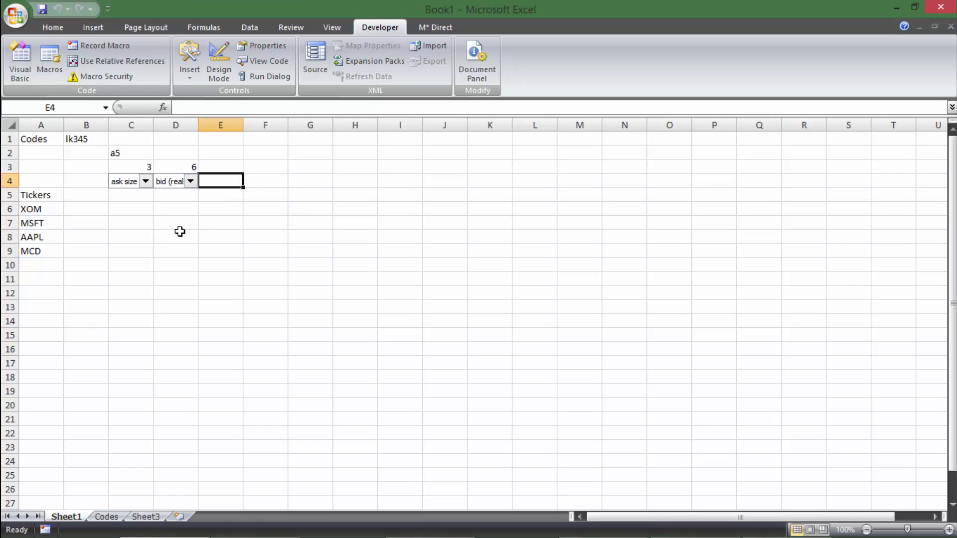
{"action": "left_click", "coordinate": [204, 206]}
- Select C2 and put its =INDEX(Codes!A:A,Sheet1!C3) formula into edit mode
{"action": "left_click", "coordinate": [130, 155]}
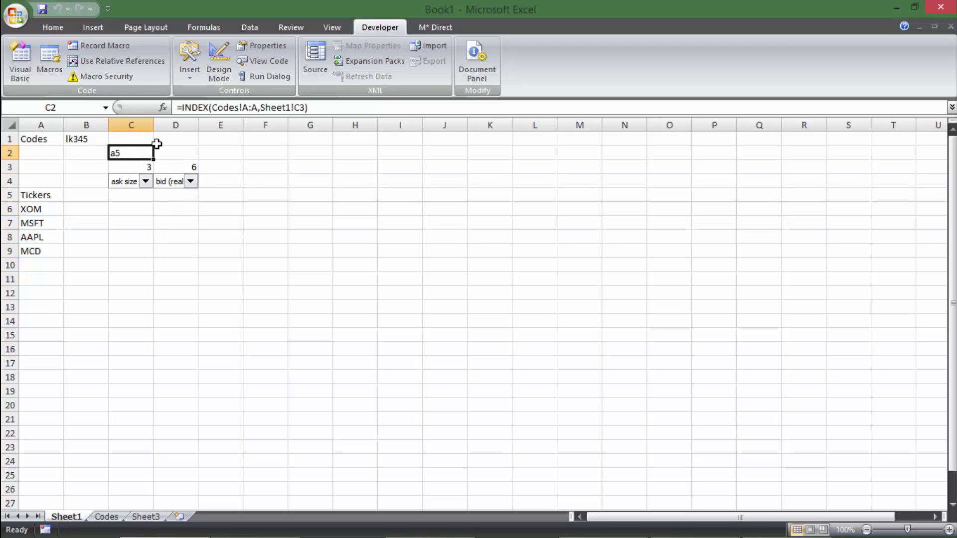
{"action": "left_click", "coordinate": [248, 108]}
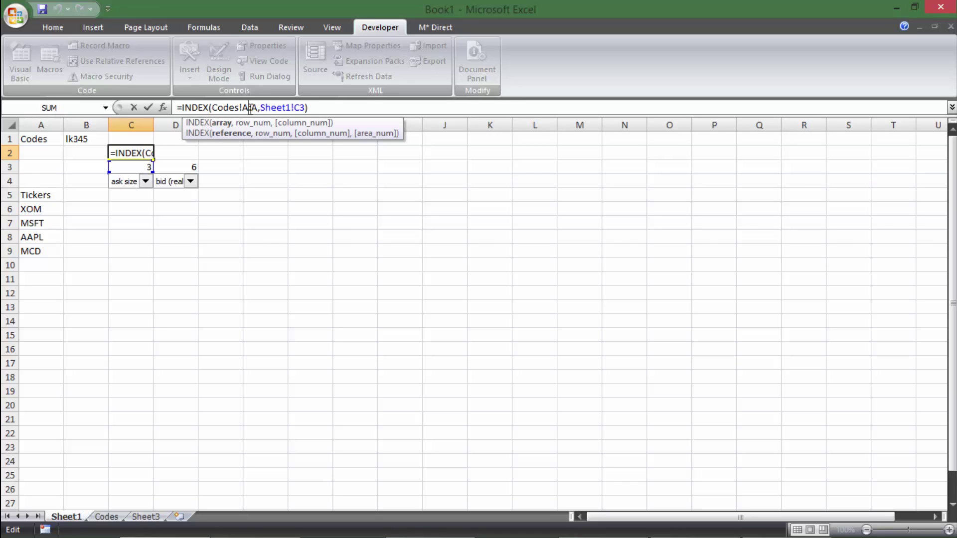
- Make C2's reference Codes!$A:$A absolute and fill the formula across row 2 to K2
{"action": "key", "text": "F4"}
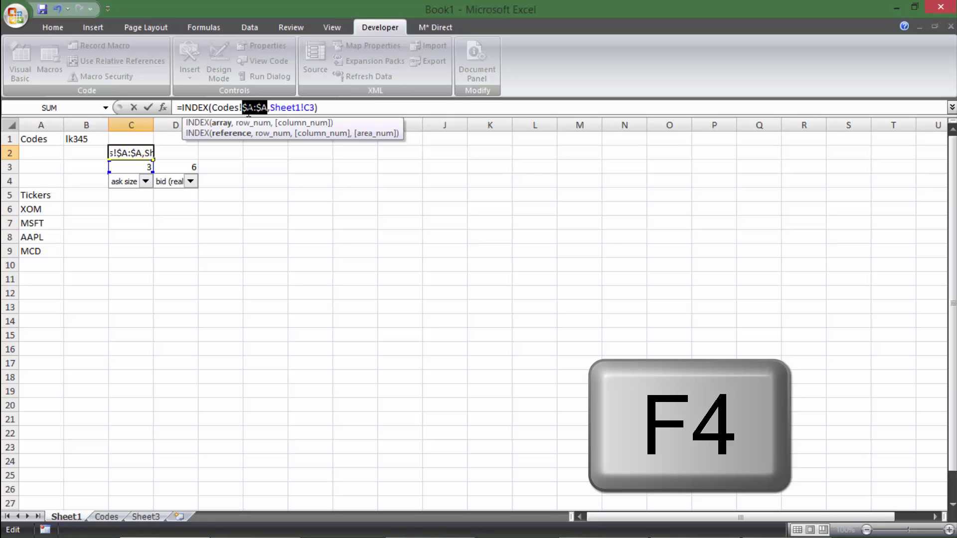
{"action": "key", "text": "Return"}
{"action": "left_click", "coordinate": [131, 152]}
{"action": "left_click_drag", "start_coordinate": [153, 159], "coordinate": [523, 164]}
{"action": "left_click", "coordinate": [349, 169]}
{"action": "left_click_drag", "start_coordinate": [228, 175], "coordinate": [479, 147]}
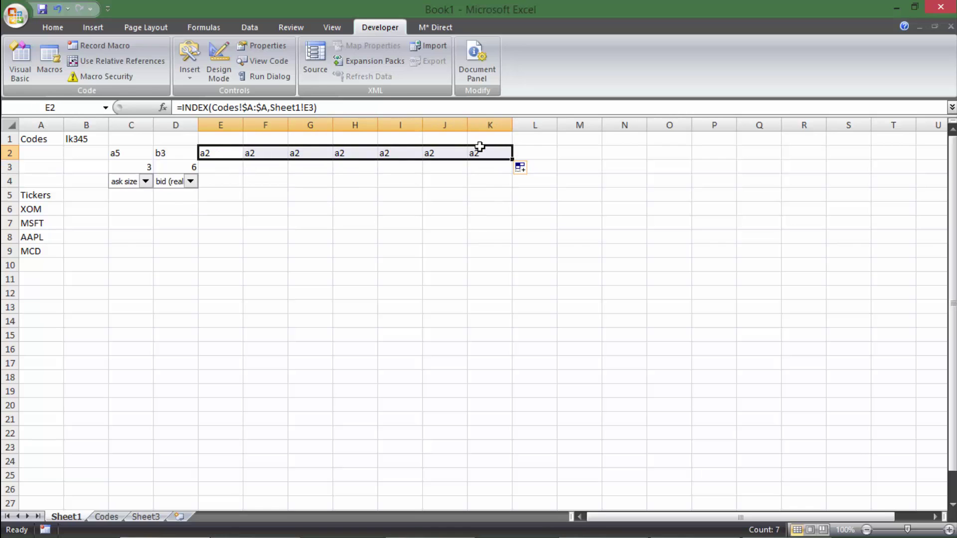
- Delete the extra formulas in E2:K2, then select the ticker cells in column A
{"action": "key", "text": "Delete"}
{"action": "left_click", "coordinate": [307, 239]}
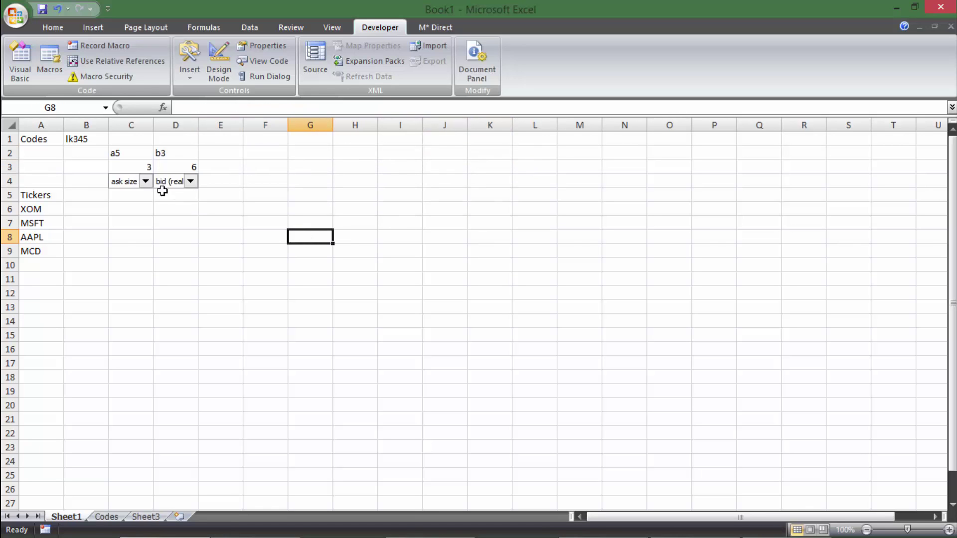
{"action": "left_click_drag", "start_coordinate": [139, 153], "coordinate": [175, 171]}
{"action": "left_click", "coordinate": [250, 171]}
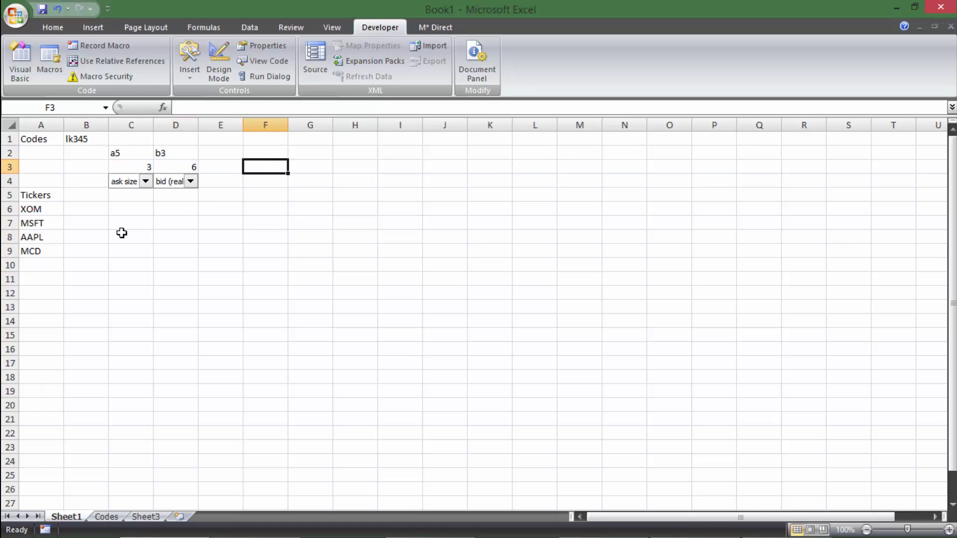
{"action": "left_click_drag", "start_coordinate": [44, 216], "coordinate": [49, 285]}
{"action": "left_click_drag", "start_coordinate": [38, 224], "coordinate": [43, 352]}
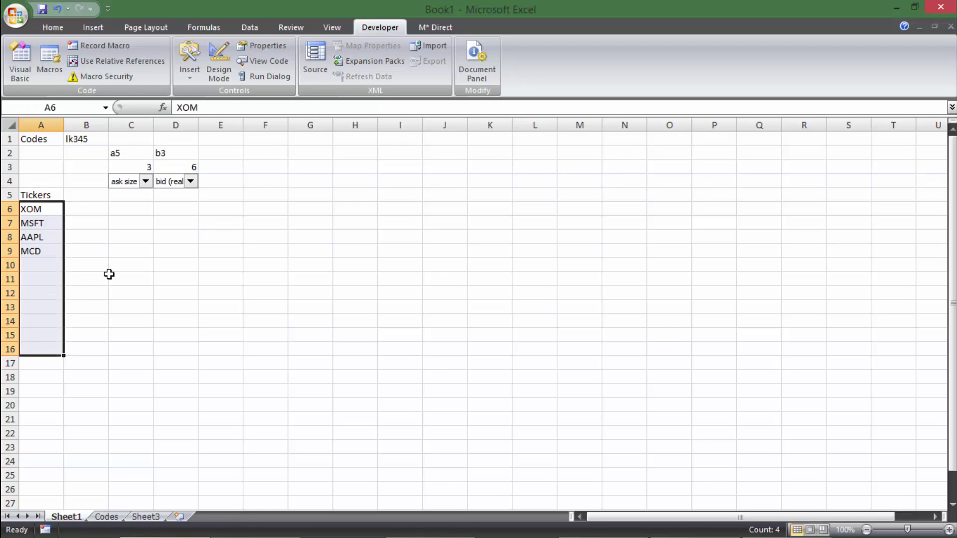